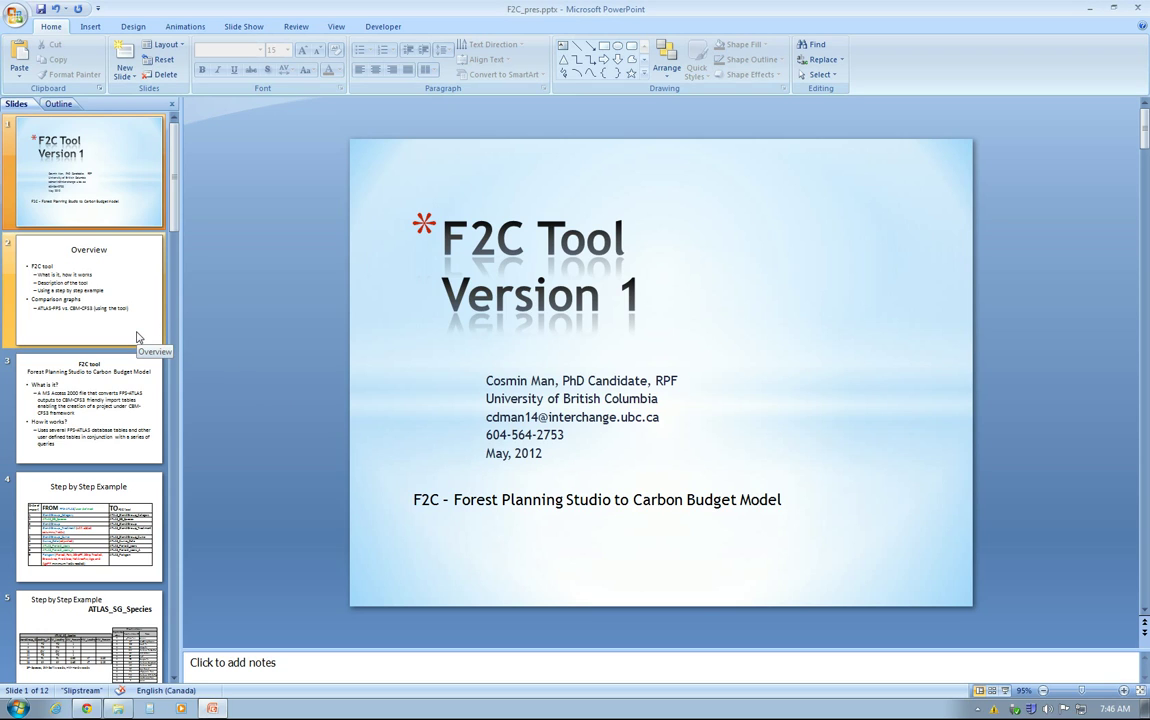
# Go through the Overview slide and the F2C tool slide explaining what the tool is and how it works
pyautogui.click(138, 335)
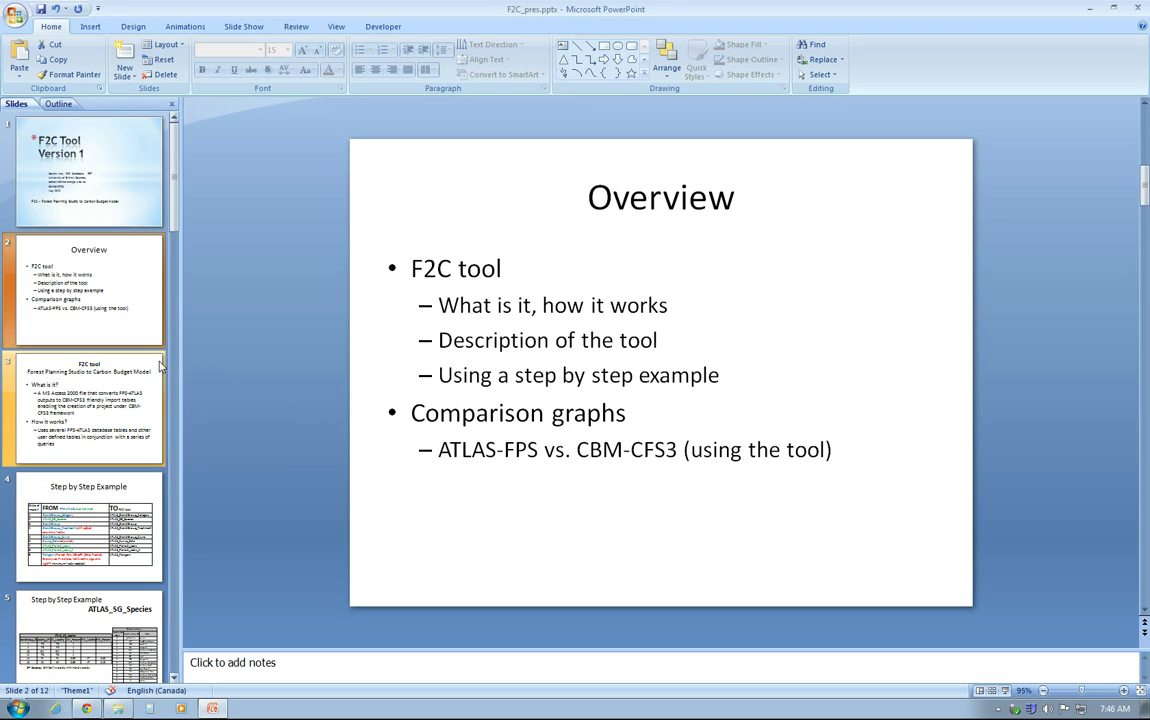
pyautogui.scroll(-1, 570, 481)
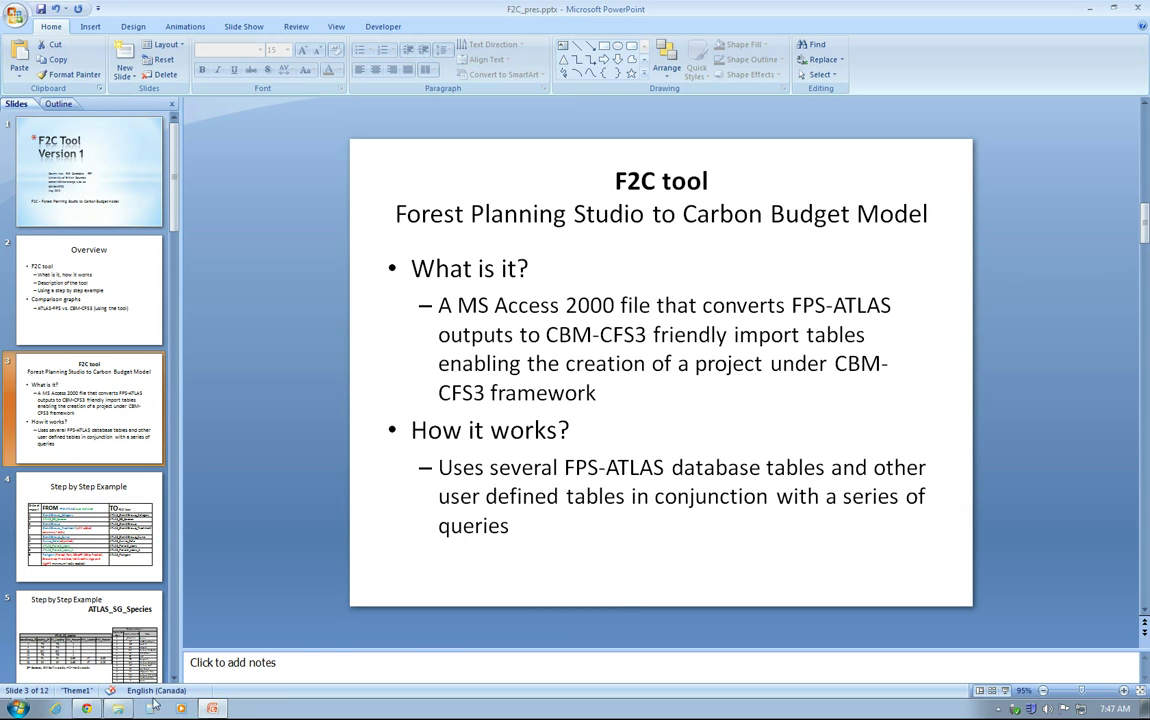
# Switch to the Demo folder in Windows Explorer, open F2C_v1.mdb in Microsoft Access and enable its blocked content
pyautogui.click(118, 708)
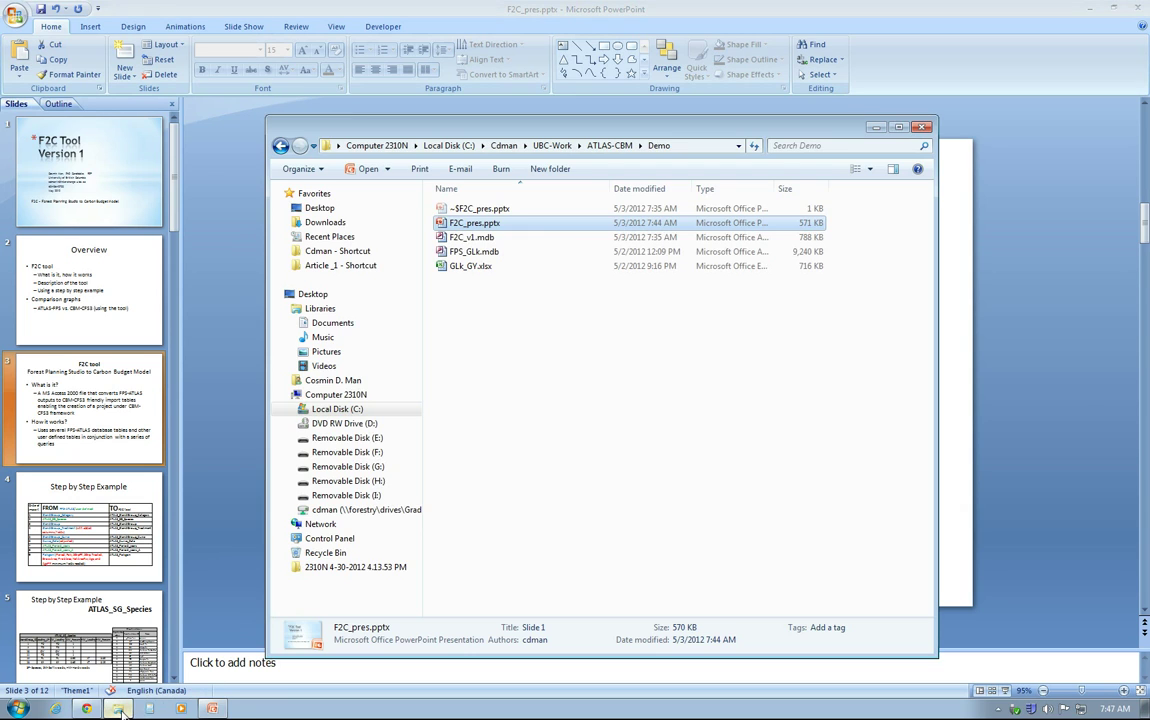
pyautogui.click(505, 238)
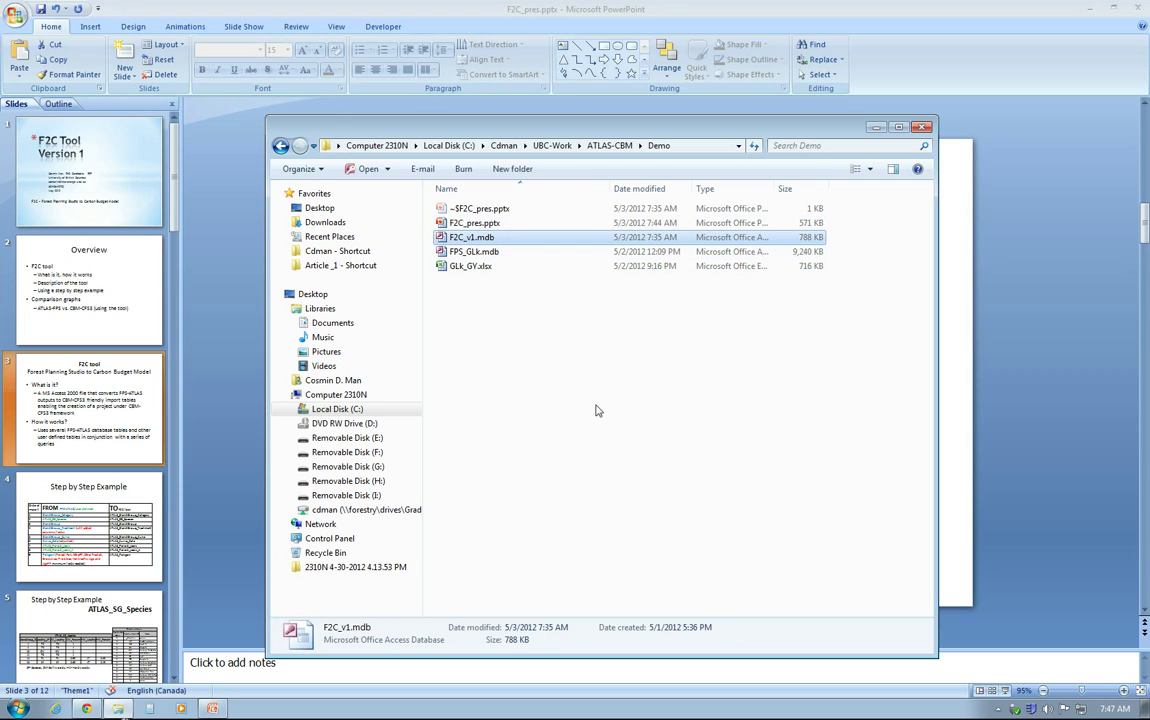
pyautogui.doubleClick(521, 240)
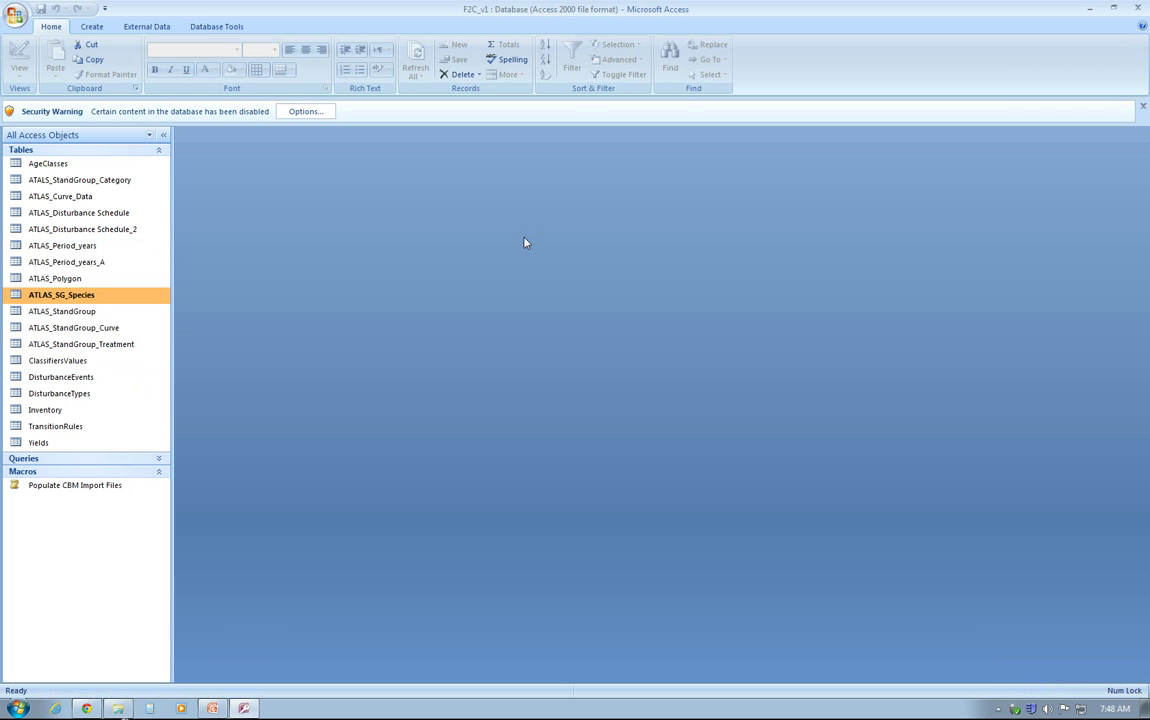
pyautogui.click(320, 117)
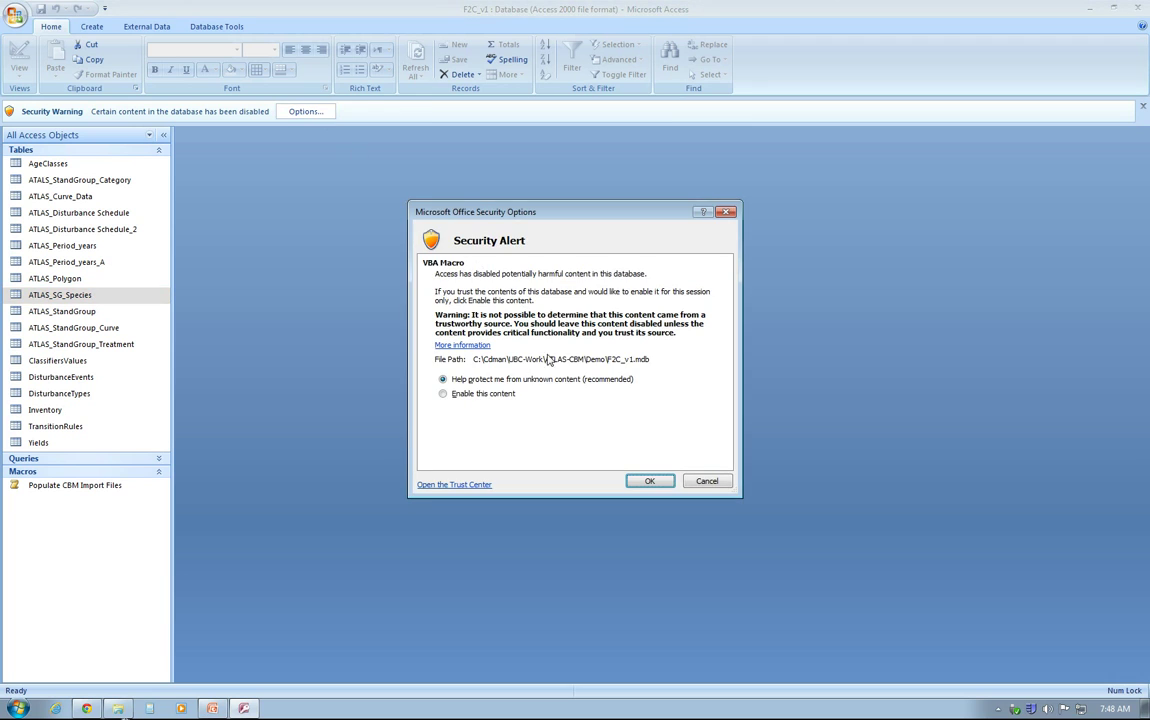
pyautogui.click(486, 393)
pyautogui.click(650, 481)
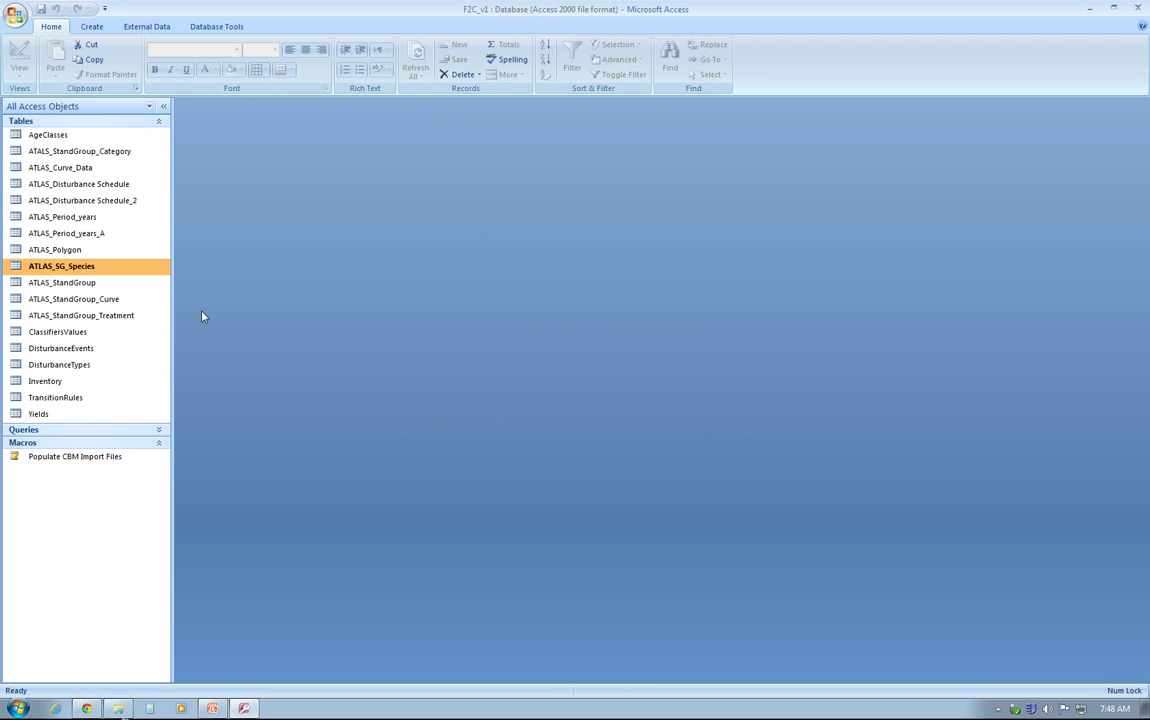
# Highlight all tables from AgeClasses to Yields, and expand, highlight and collapse the full group of queries
pyautogui.click(76, 135)
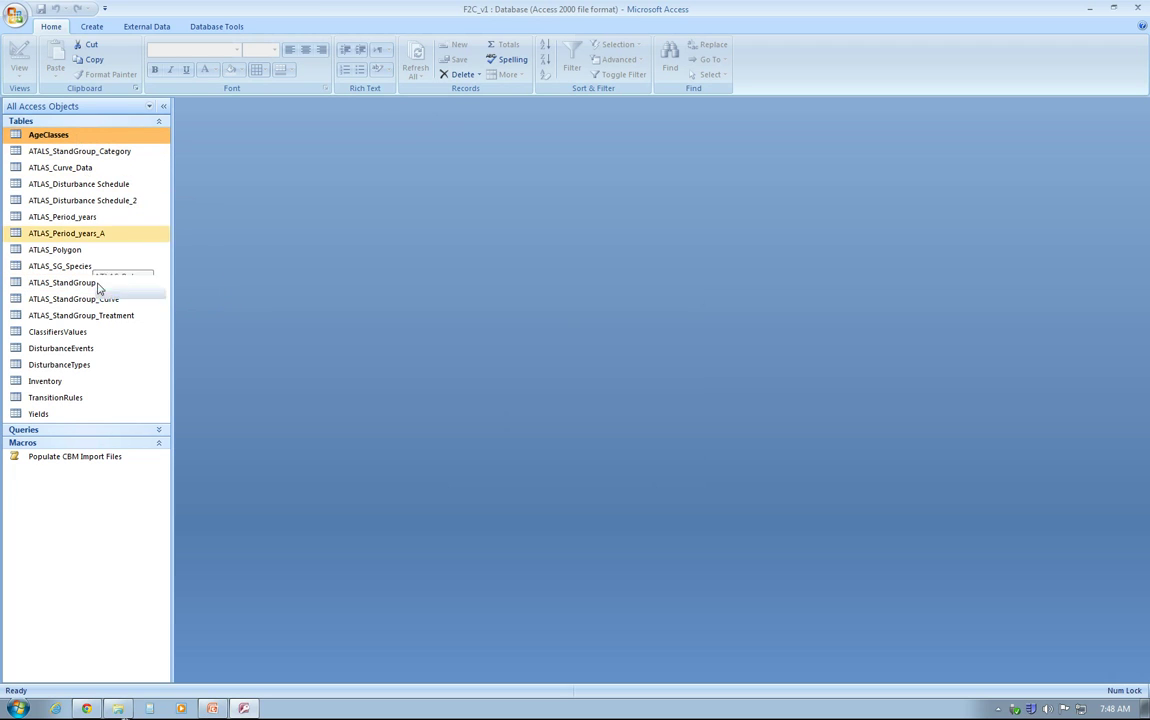
pyautogui.keyDown('shift'); pyautogui.click(66, 412); pyautogui.keyUp('shift')
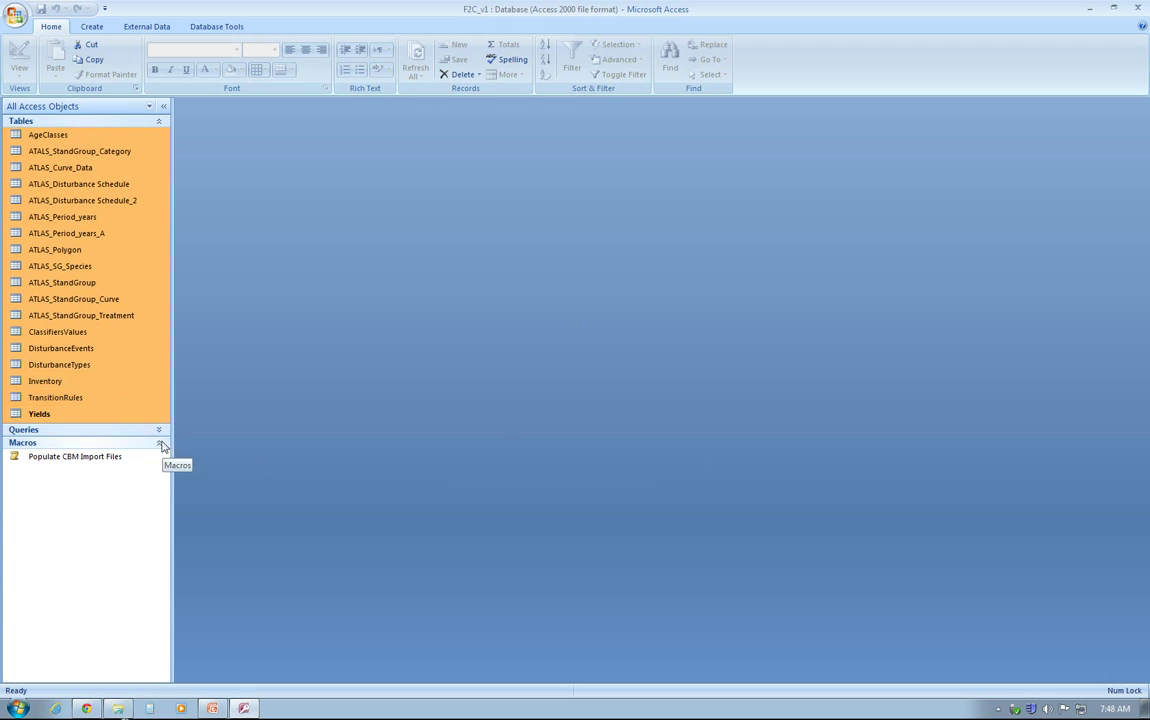
pyautogui.click(155, 430)
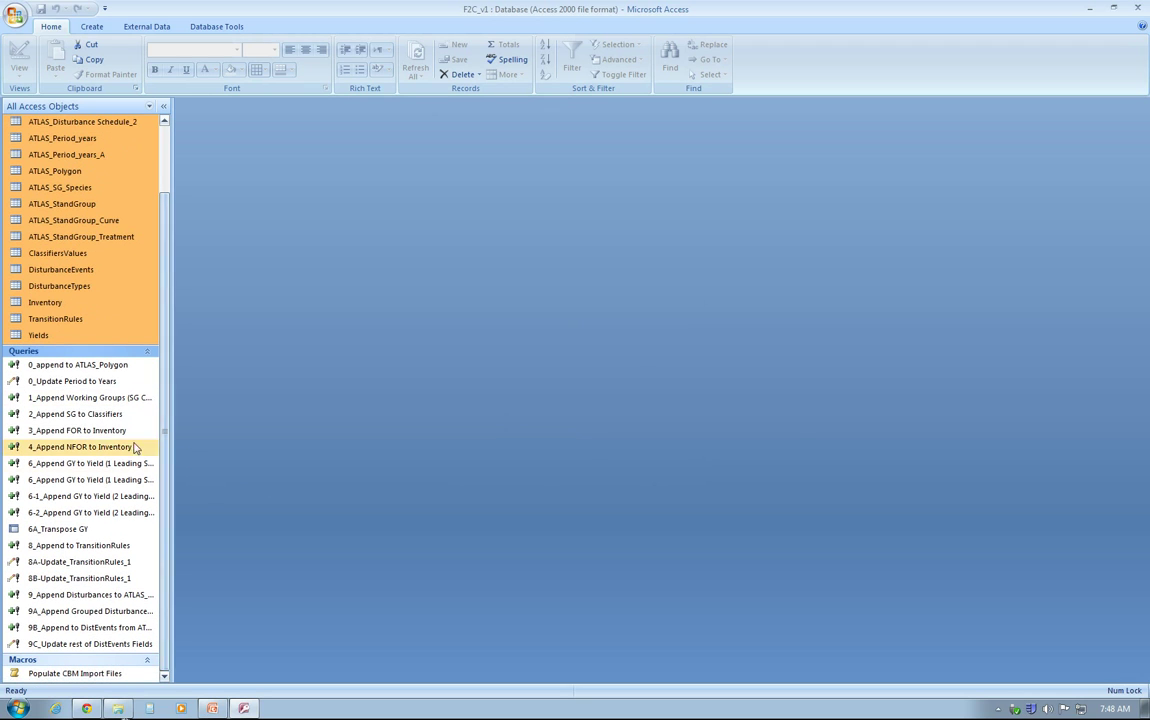
pyautogui.click(117, 366)
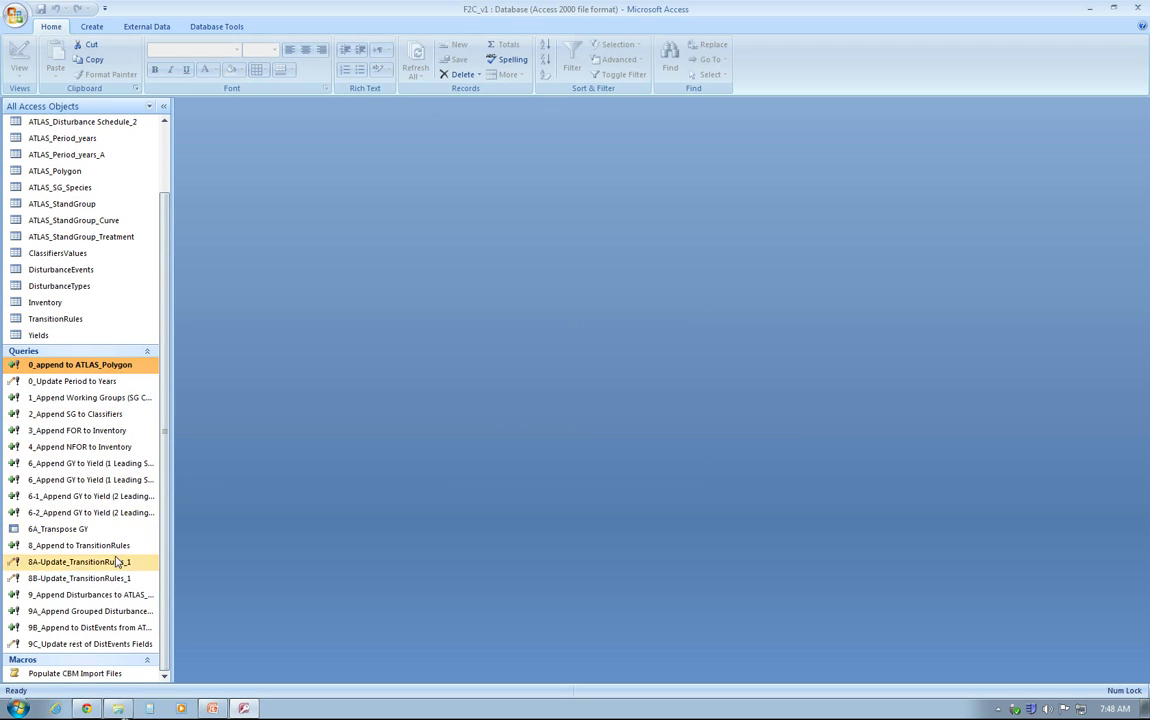
pyautogui.keyDown('shift'); pyautogui.click(118, 644); pyautogui.keyUp('shift')
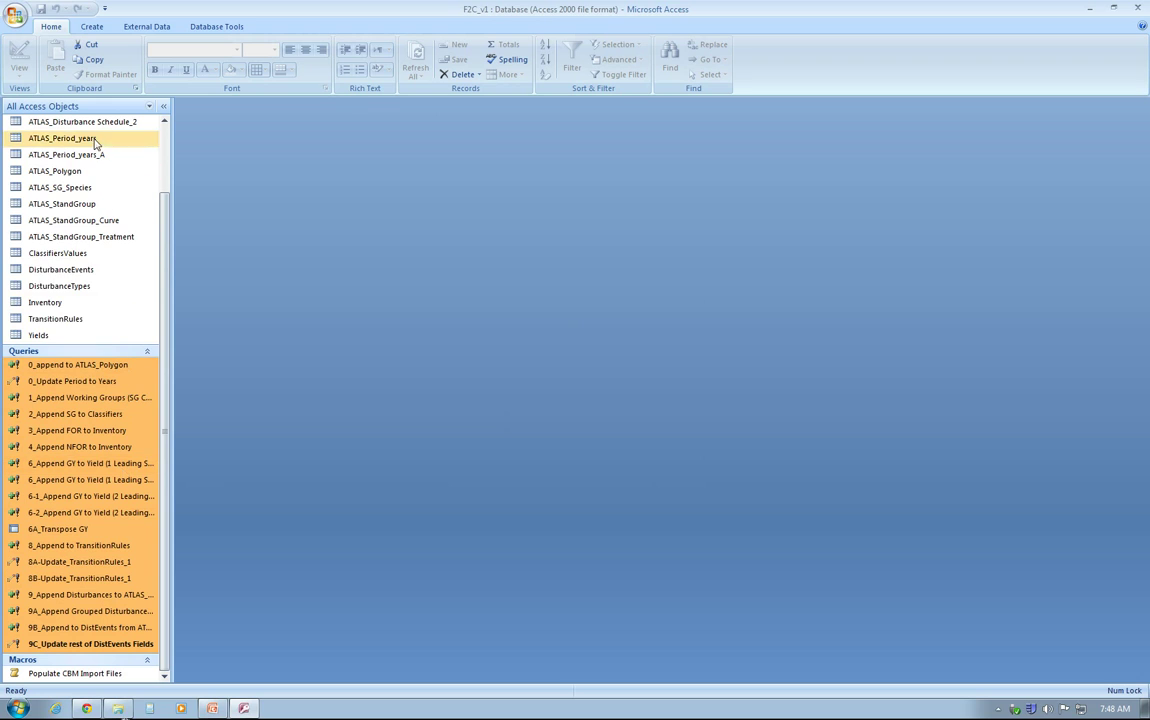
pyautogui.moveTo(166, 250); pyautogui.dragTo(166, 193)
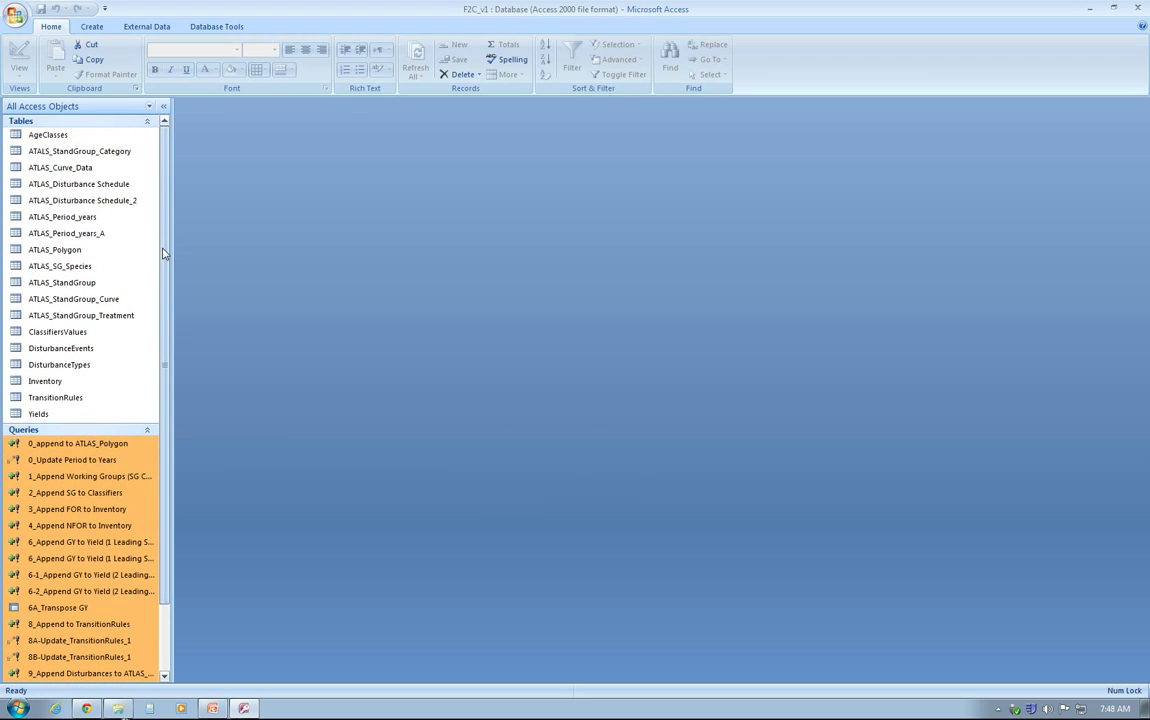
pyautogui.moveTo(166, 253); pyautogui.dragTo(171, 398)
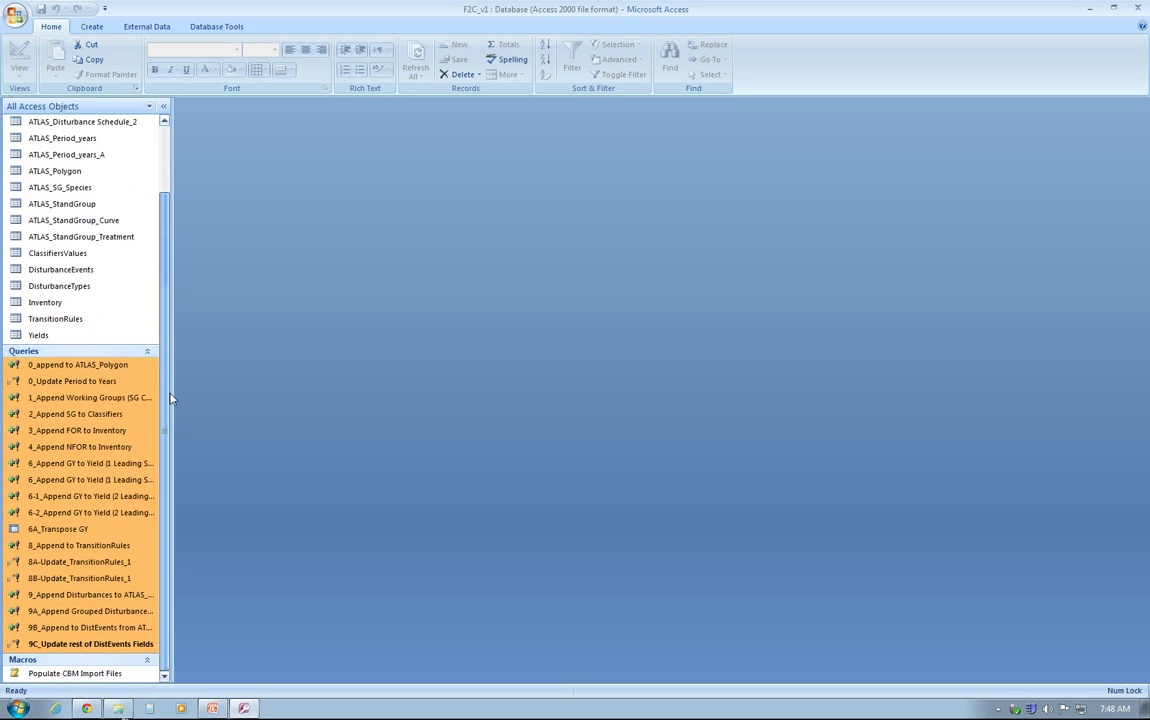
pyautogui.click(148, 353)
# Examine the actions of the Populate CBM Import Files macro in Design View and close it
pyautogui.click(95, 457)
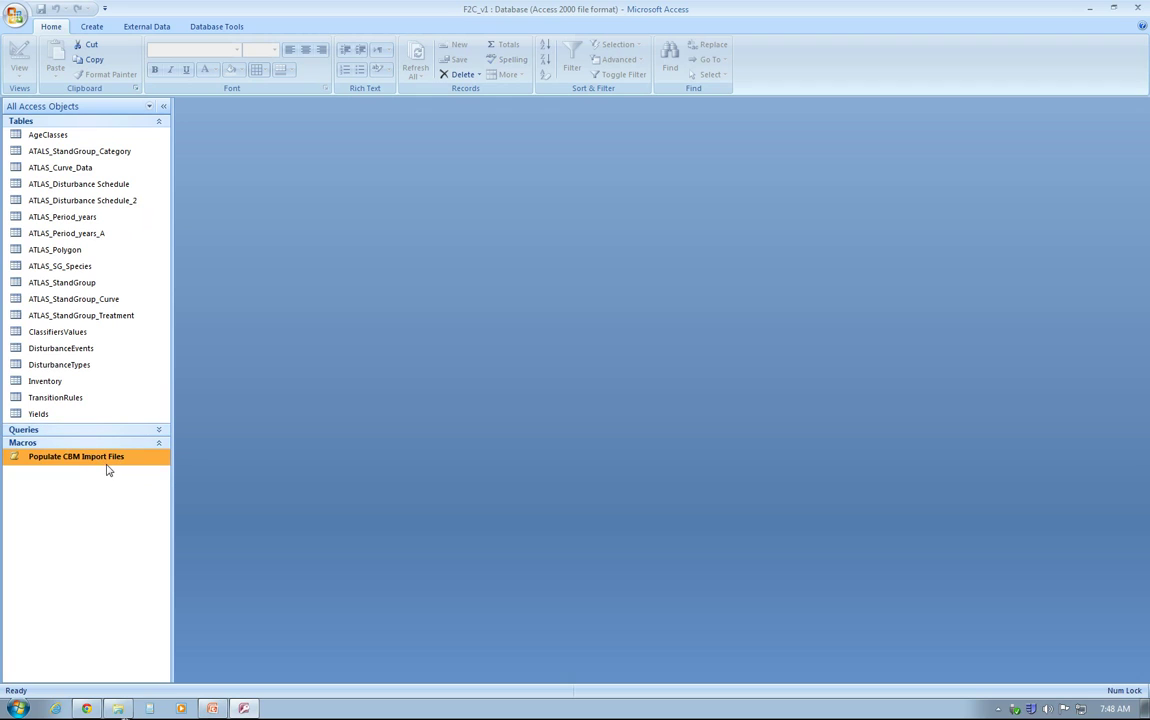
pyautogui.rightClick(117, 459)
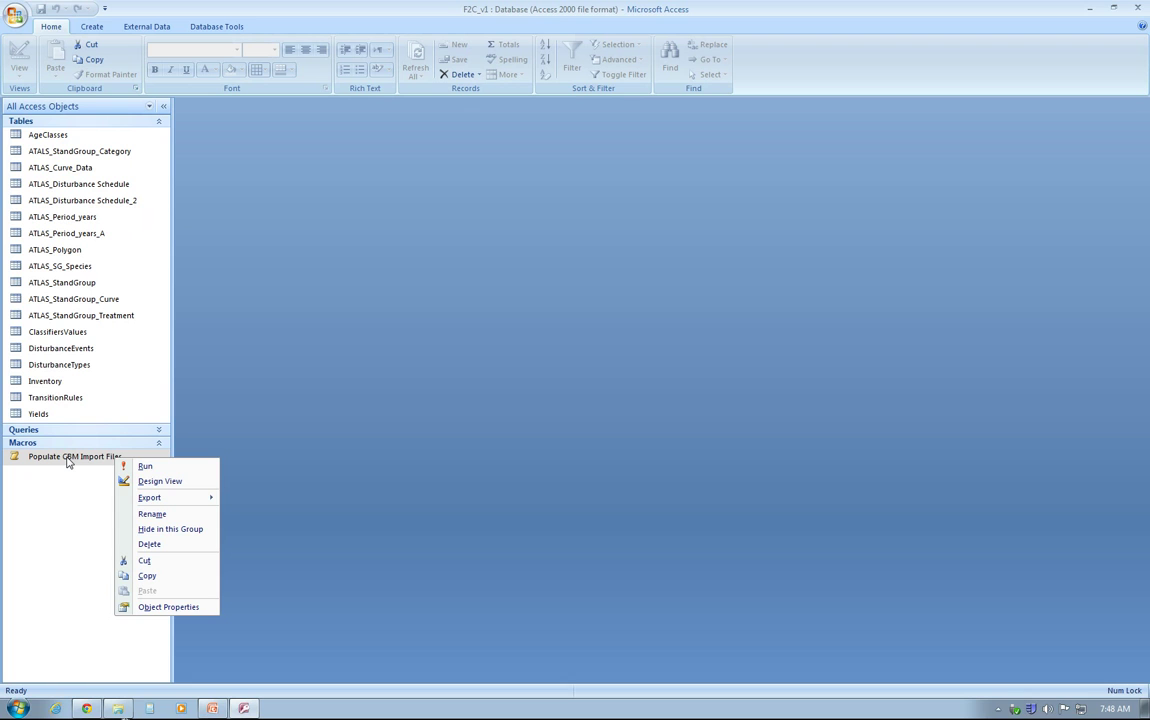
pyautogui.click(150, 481)
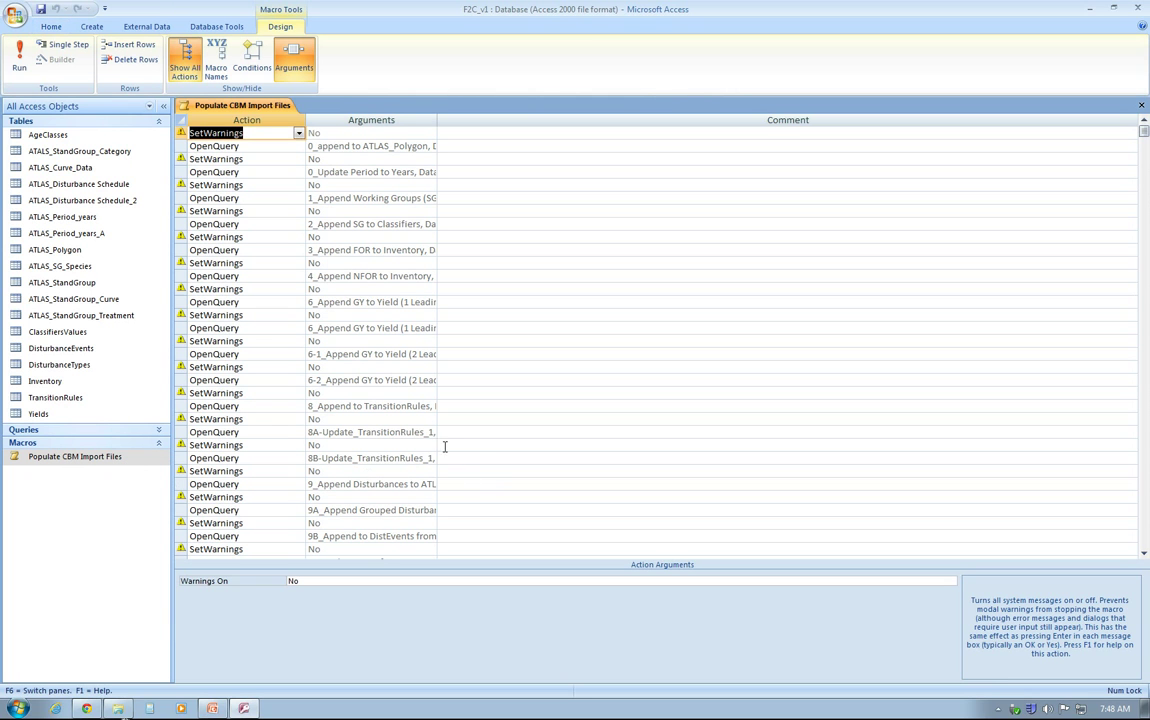
pyautogui.scroll(-2, 364, 345)
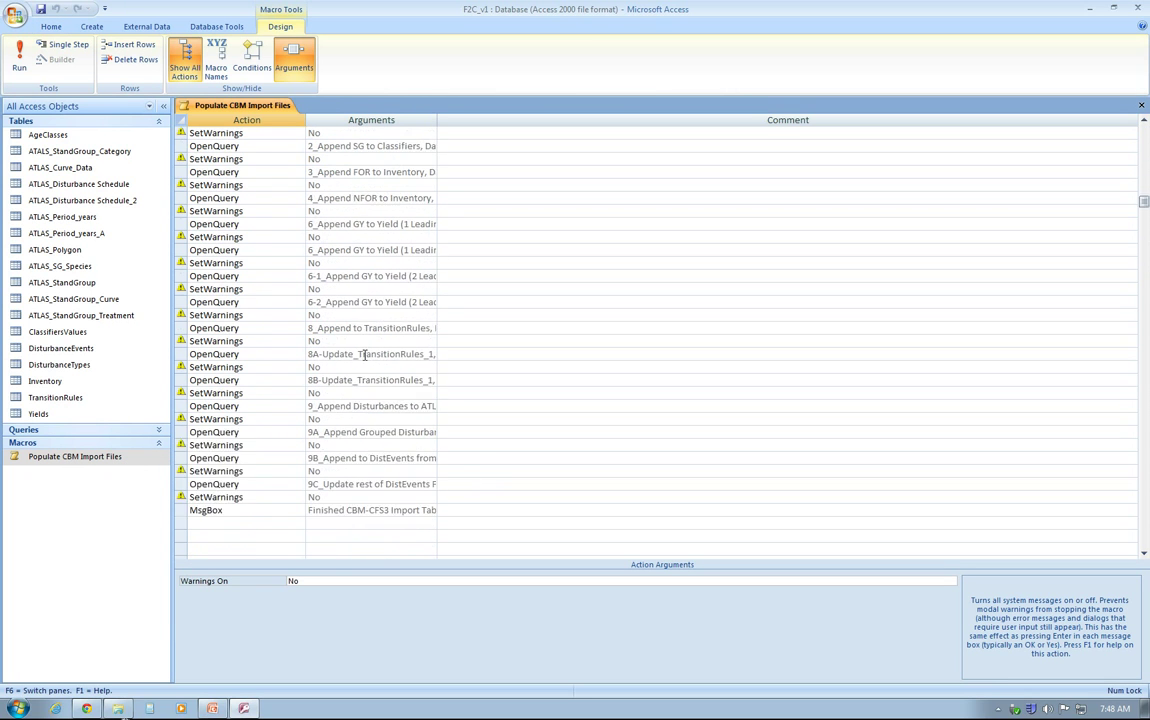
pyautogui.scroll(2, 364, 355)
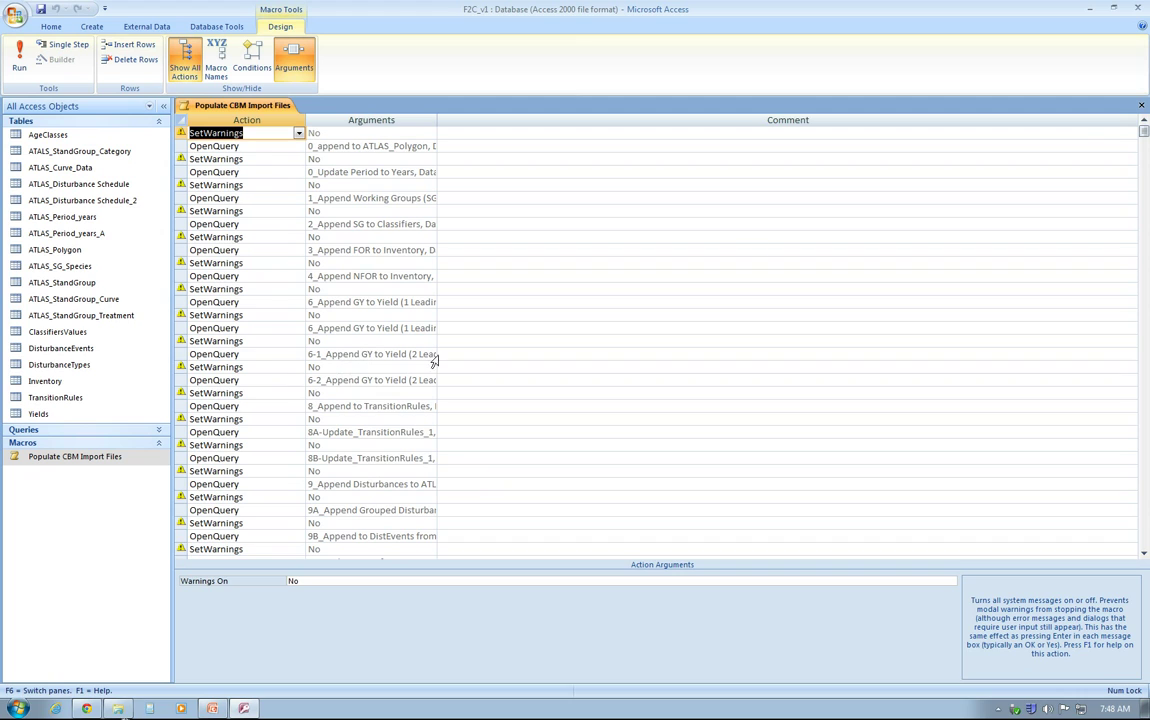
pyautogui.click(1141, 105)
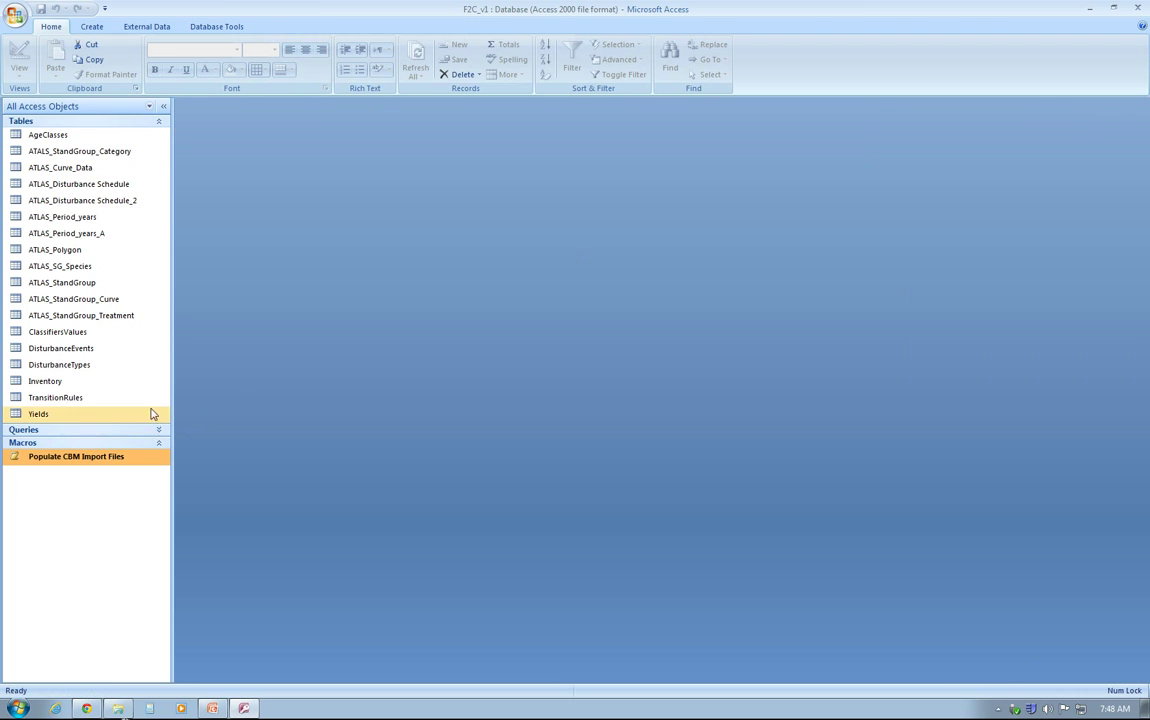
# Select the AgeClasses, ClassifiersValues, DisturbanceEvents, DisturbanceTypes, Inventory, TransitionRules and Yields tables together
pyautogui.click(97, 139)
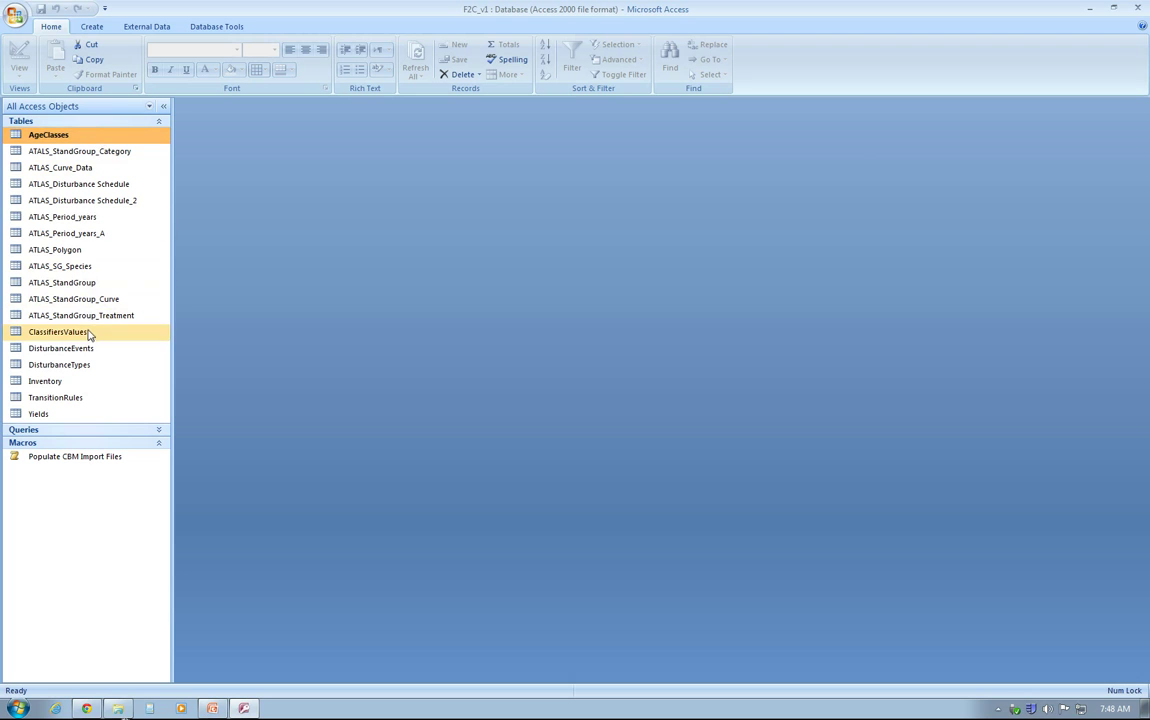
pyautogui.keyDown('ctrl'); pyautogui.click(87, 368); pyautogui.keyUp('ctrl')
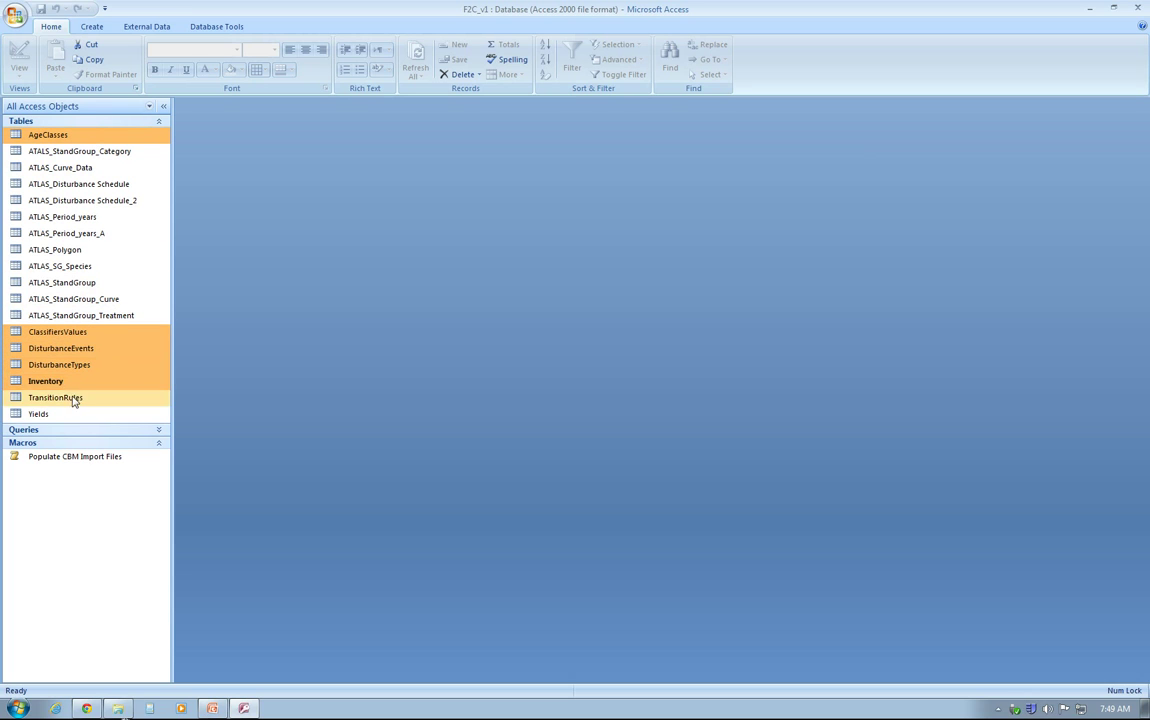
pyautogui.keyDown('ctrl'); pyautogui.click(72, 400); pyautogui.keyUp('ctrl')
pyautogui.keyDown('ctrl'); pyautogui.click(80, 413); pyautogui.keyUp('ctrl')
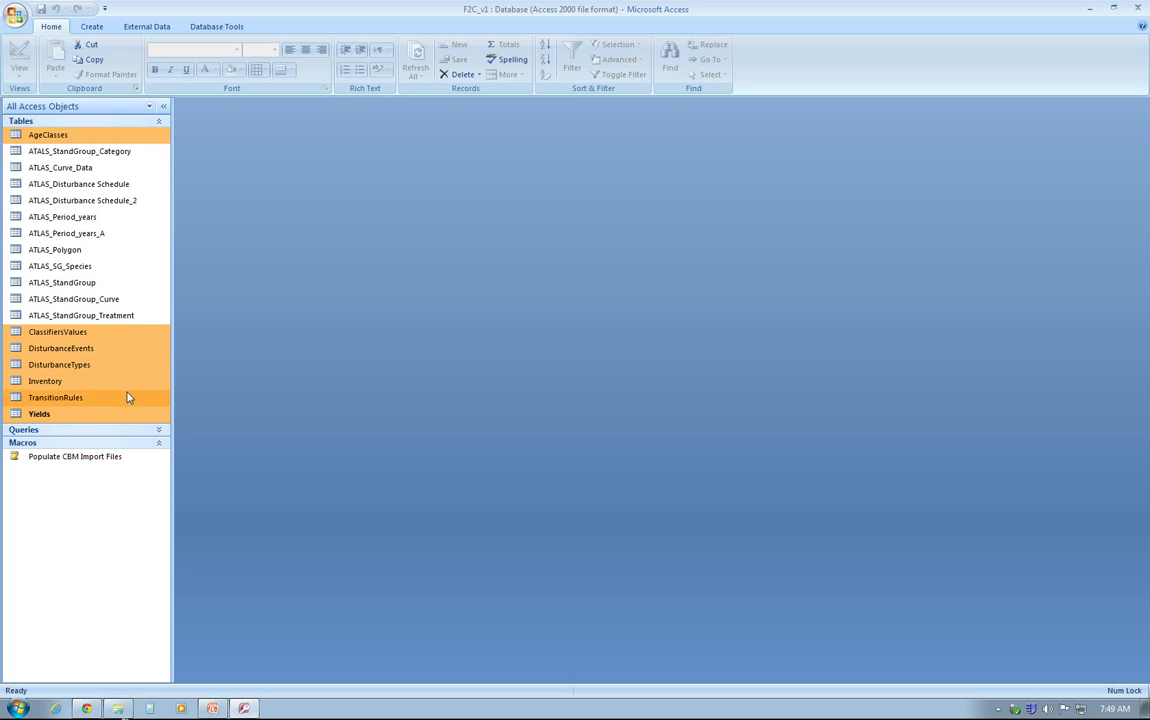
# Review the AgeClasses table, and examine the species records AT to SX in the ClassifiersValues table, closing each one
pyautogui.doubleClick(102, 137)
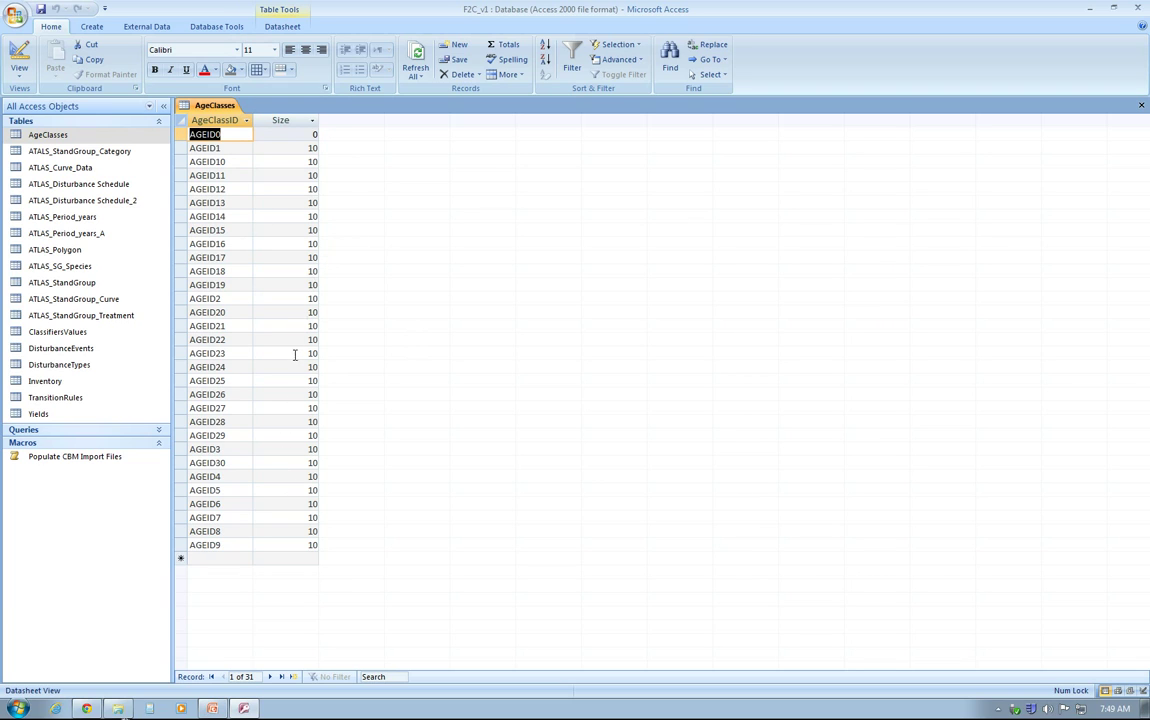
pyautogui.click(1141, 105)
pyautogui.click(73, 336)
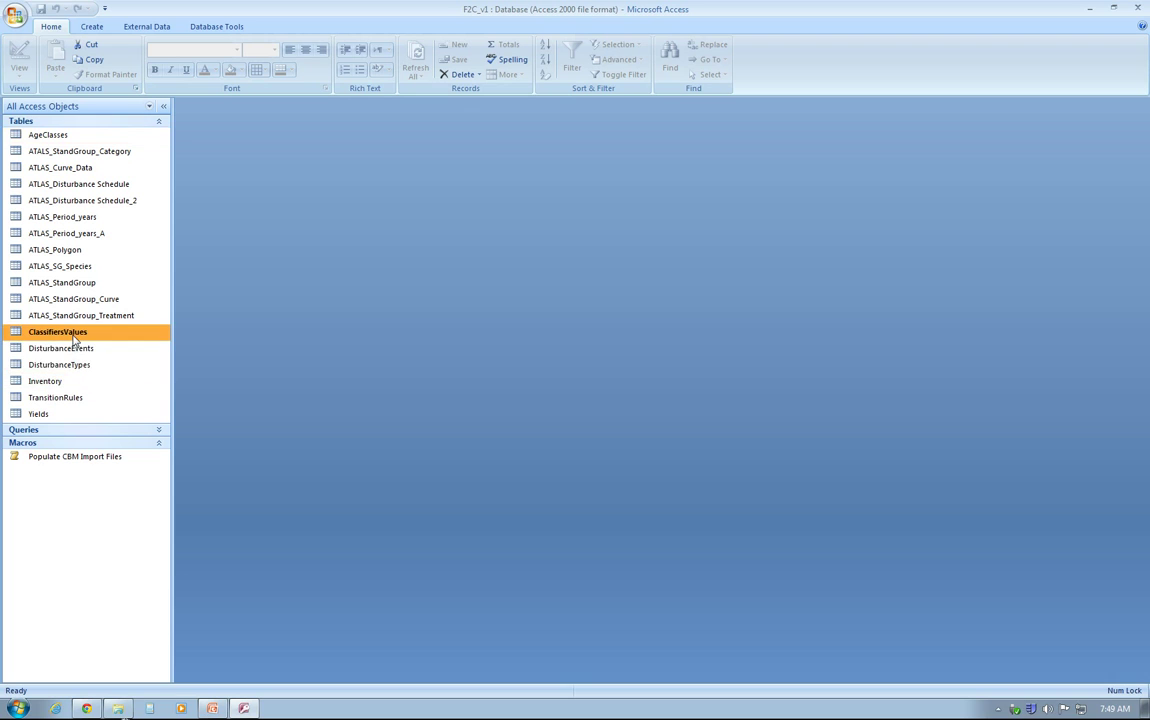
pyautogui.doubleClick(73, 336)
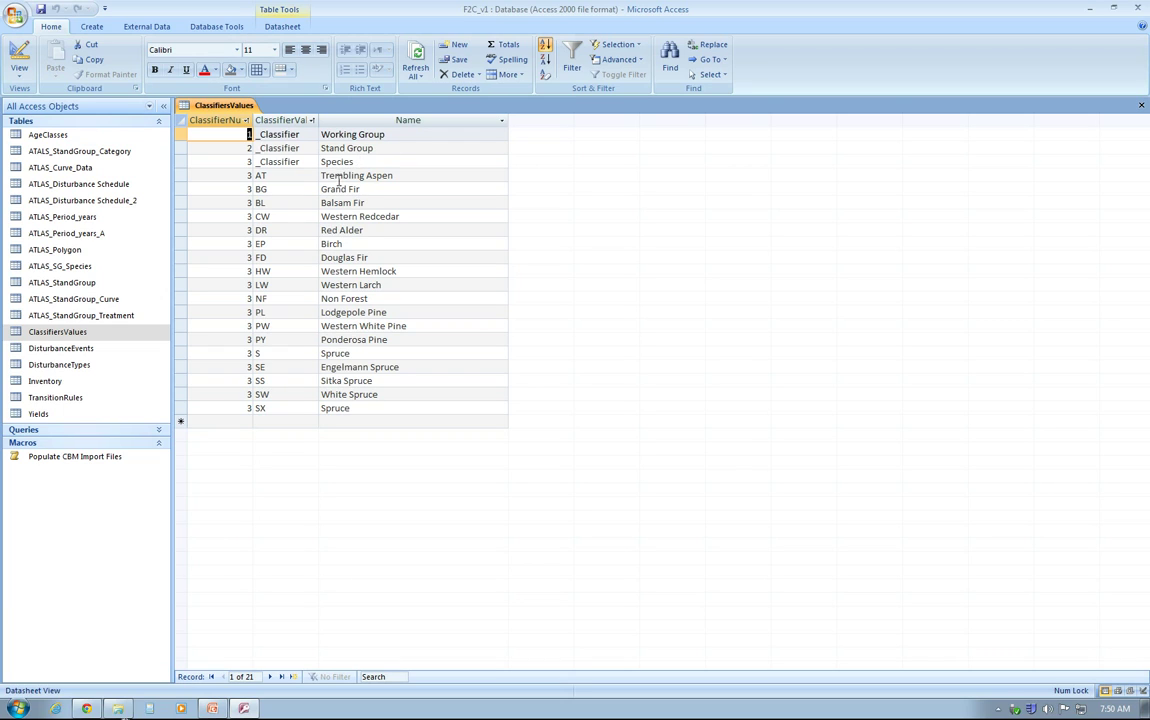
pyautogui.click(203, 175)
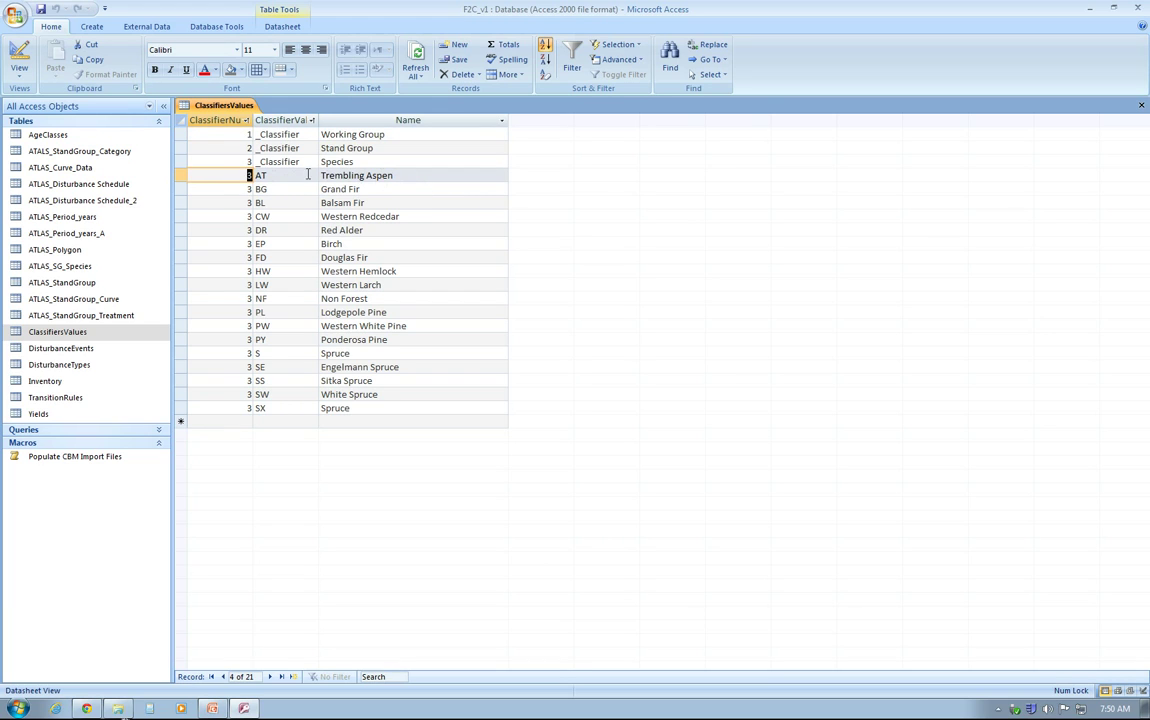
pyautogui.moveTo(181, 175); pyautogui.dragTo(195, 406)
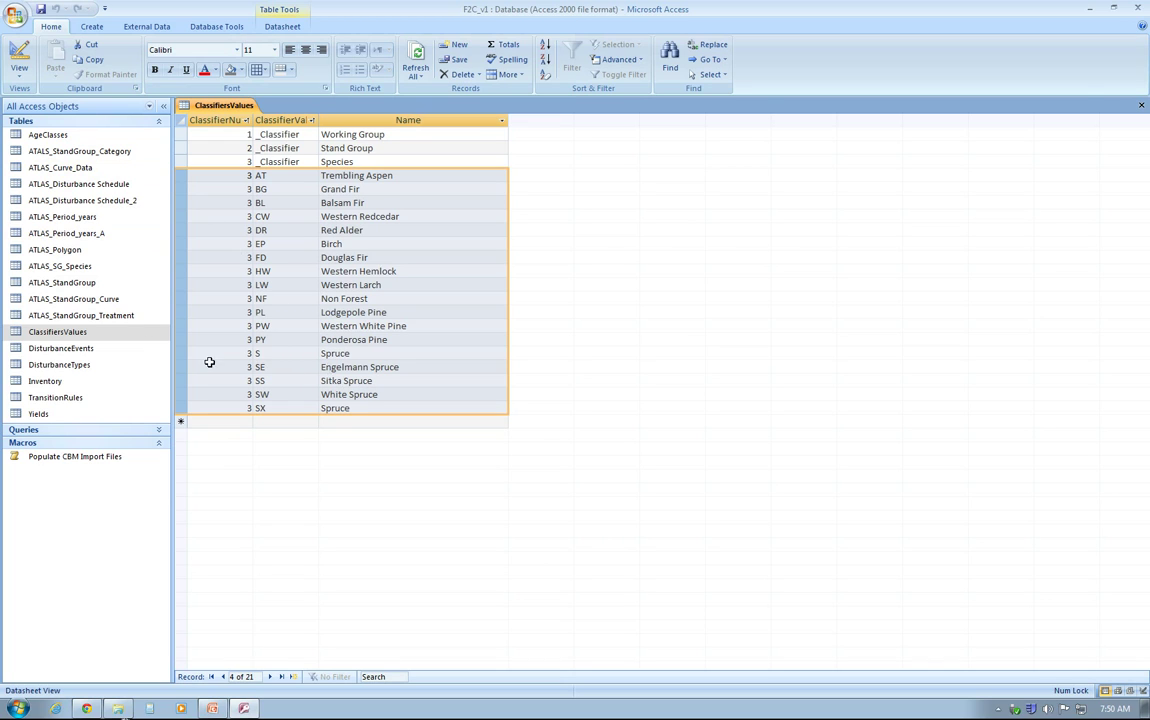
pyautogui.click(1141, 105)
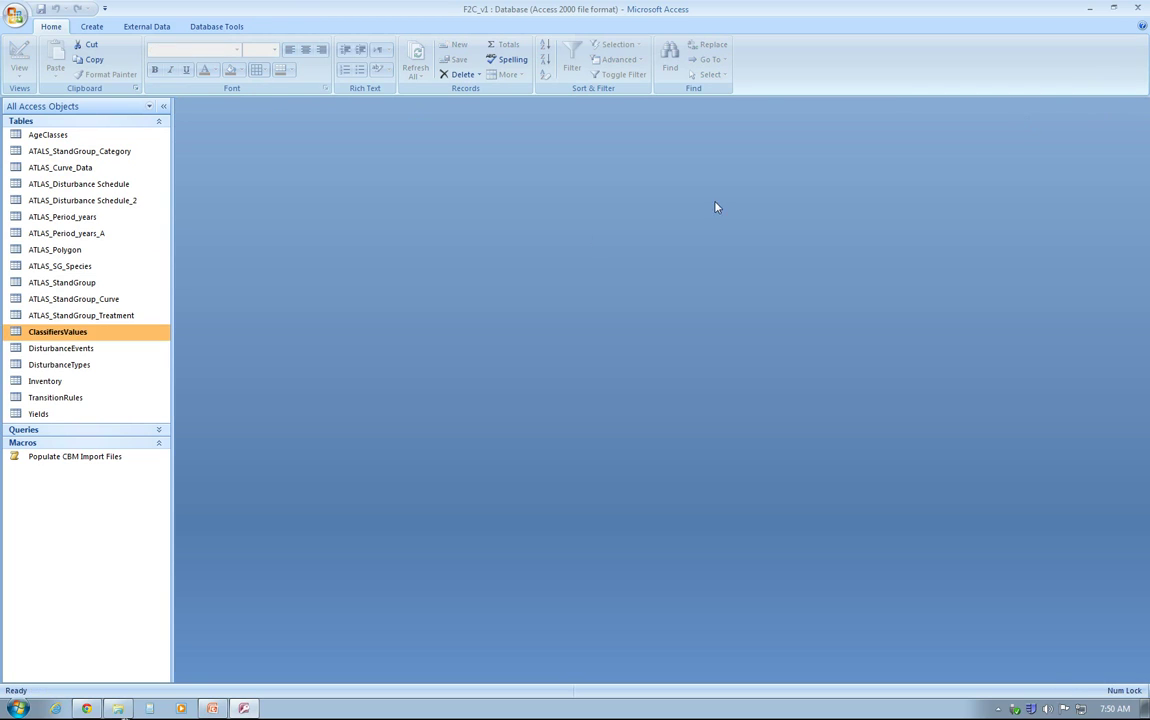
# Examine the DisturbanceEvents table's columns from 1 through SVO_ID and close the table
pyautogui.doubleClick(106, 348)
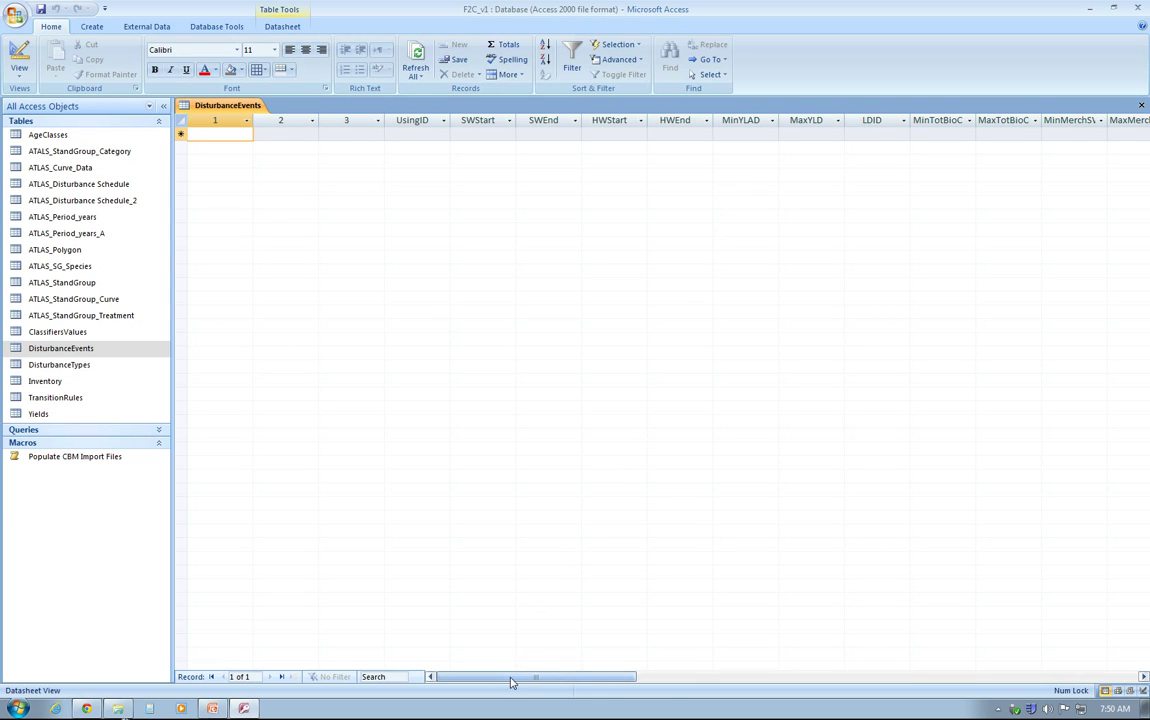
pyautogui.moveTo(511, 681); pyautogui.dragTo(886, 676)
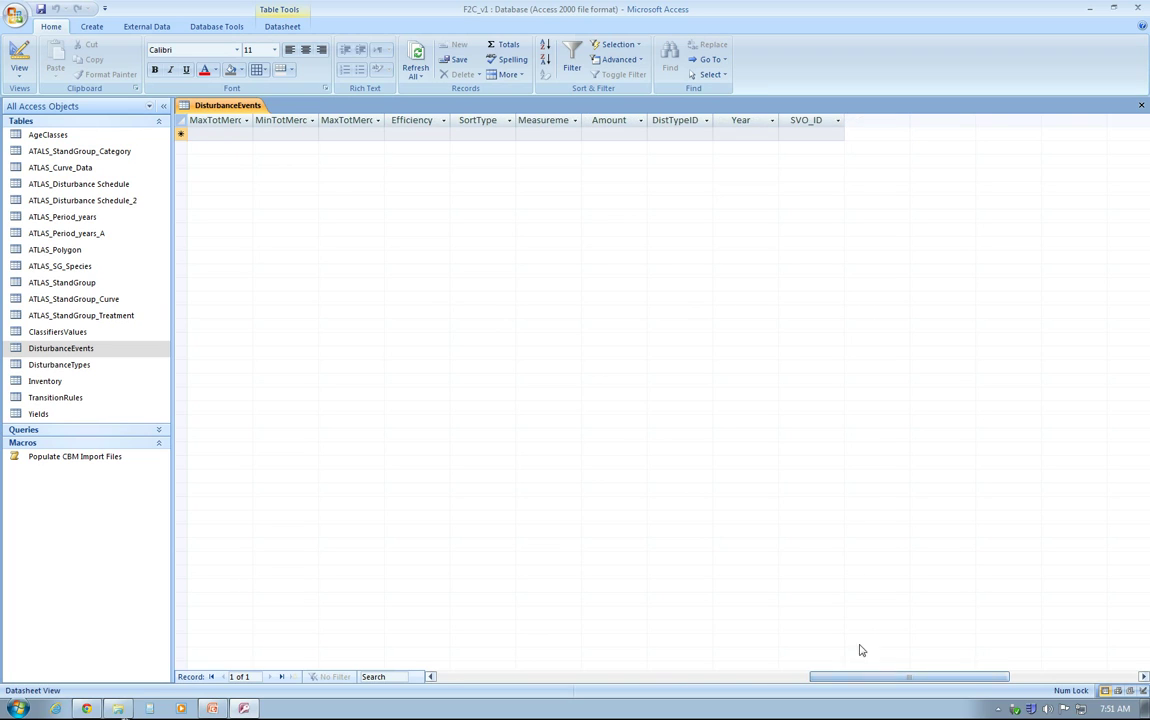
pyautogui.click(808, 120)
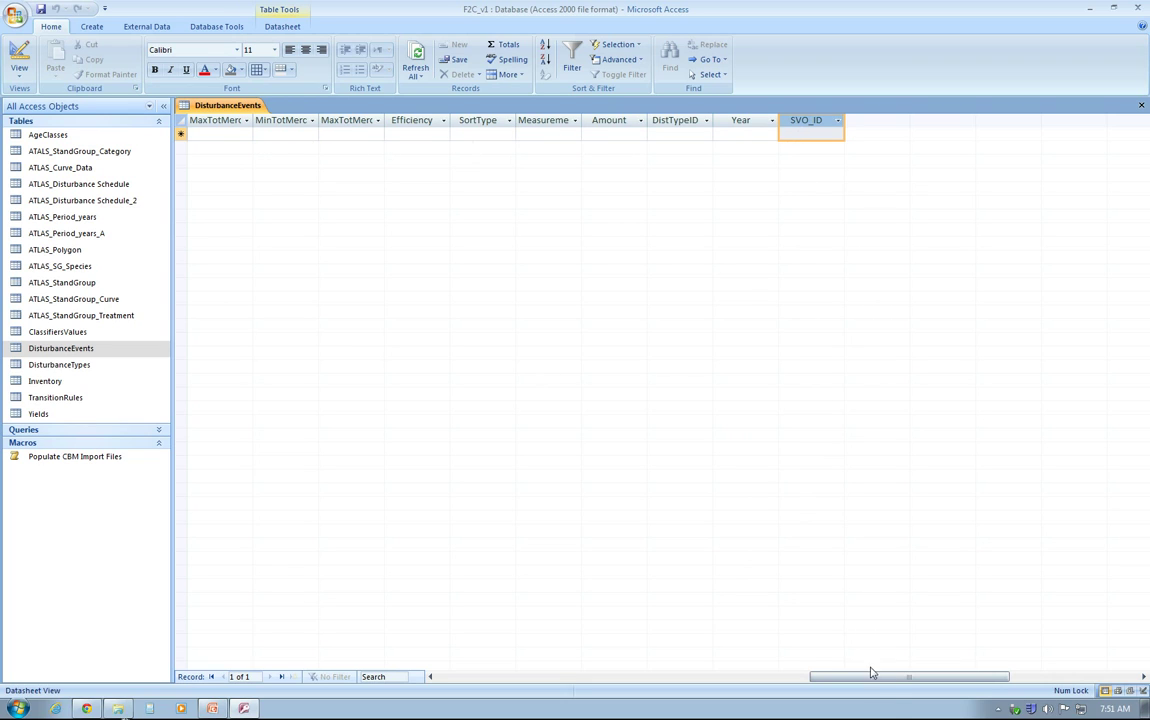
pyautogui.moveTo(871, 673); pyautogui.dragTo(498, 677)
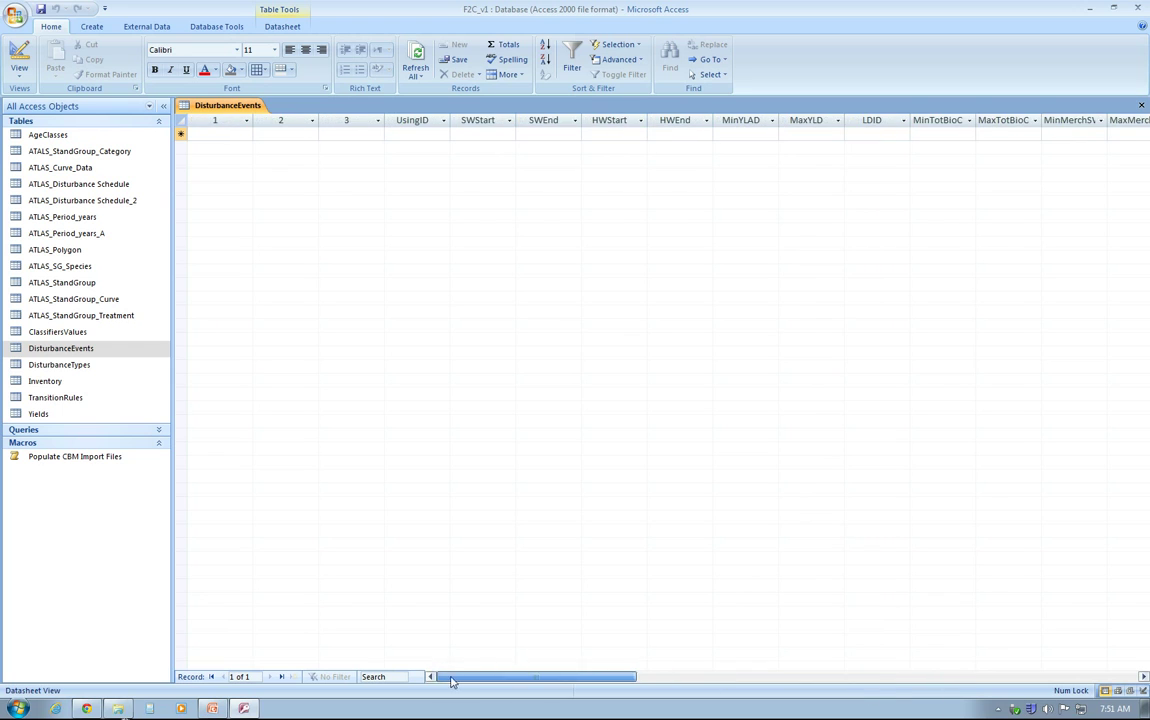
pyautogui.click(1141, 106)
# Review the disturbance IDs and names in the DisturbanceTypes table by selecting all records from DISTID1 to DISTID9, and close the table
pyautogui.doubleClick(74, 366)
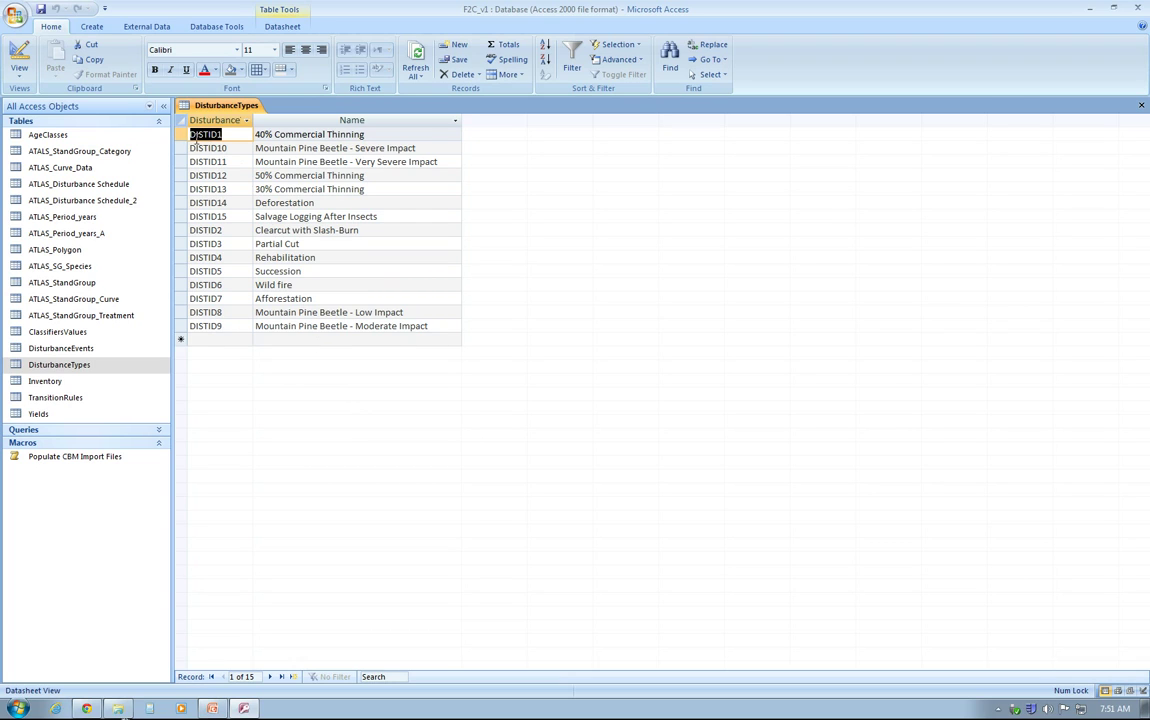
pyautogui.moveTo(181, 134); pyautogui.dragTo(187, 326)
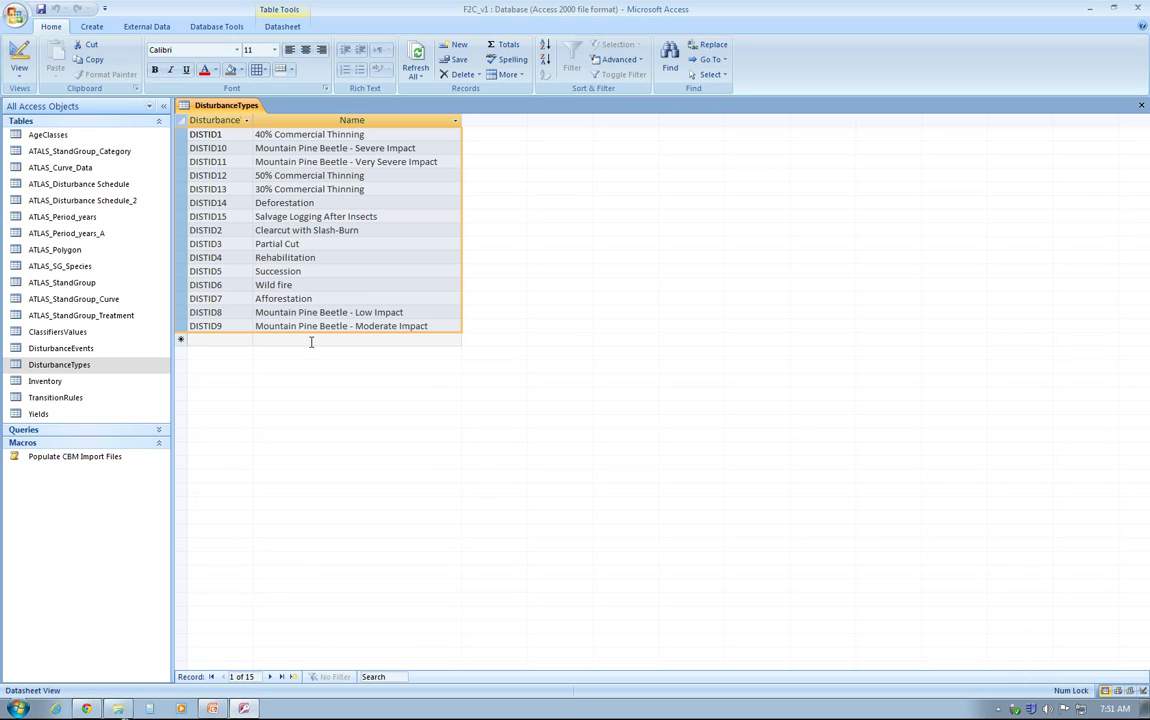
pyautogui.click(1141, 106)
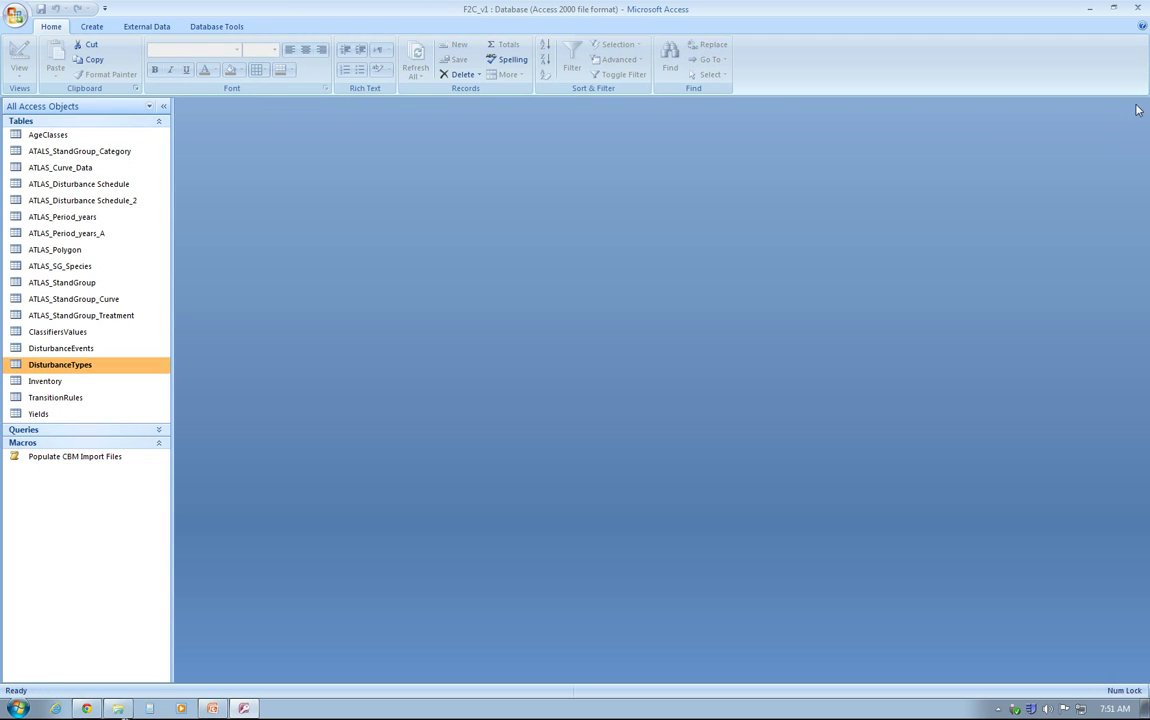
# Examine the columns of the empty Inventory and TransitionRules tables one after the other, closing each table
pyautogui.doubleClick(59, 383)
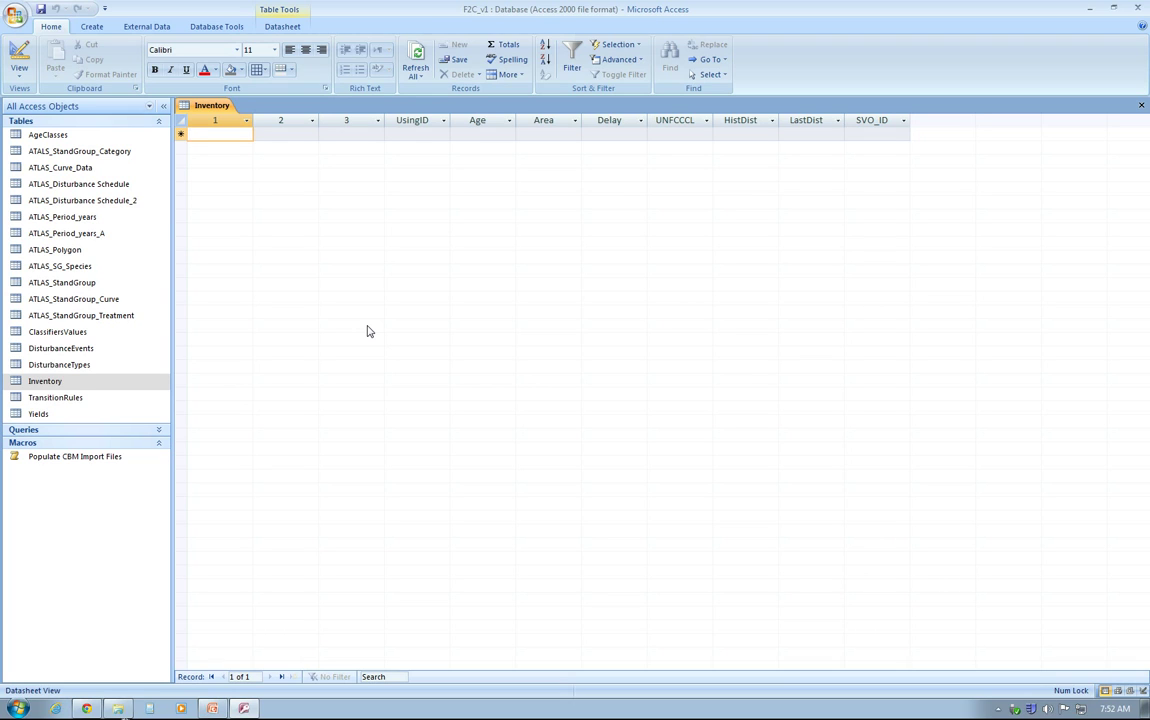
pyautogui.click(1142, 106)
pyautogui.click(75, 398)
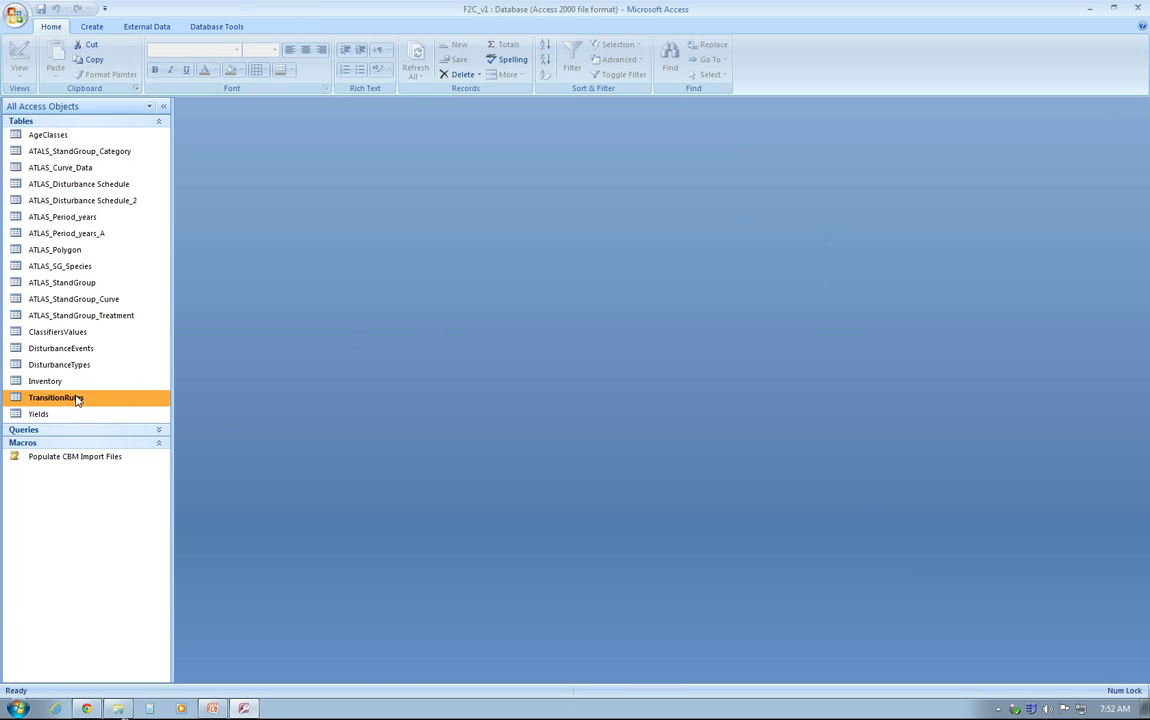
pyautogui.doubleClick(76, 398)
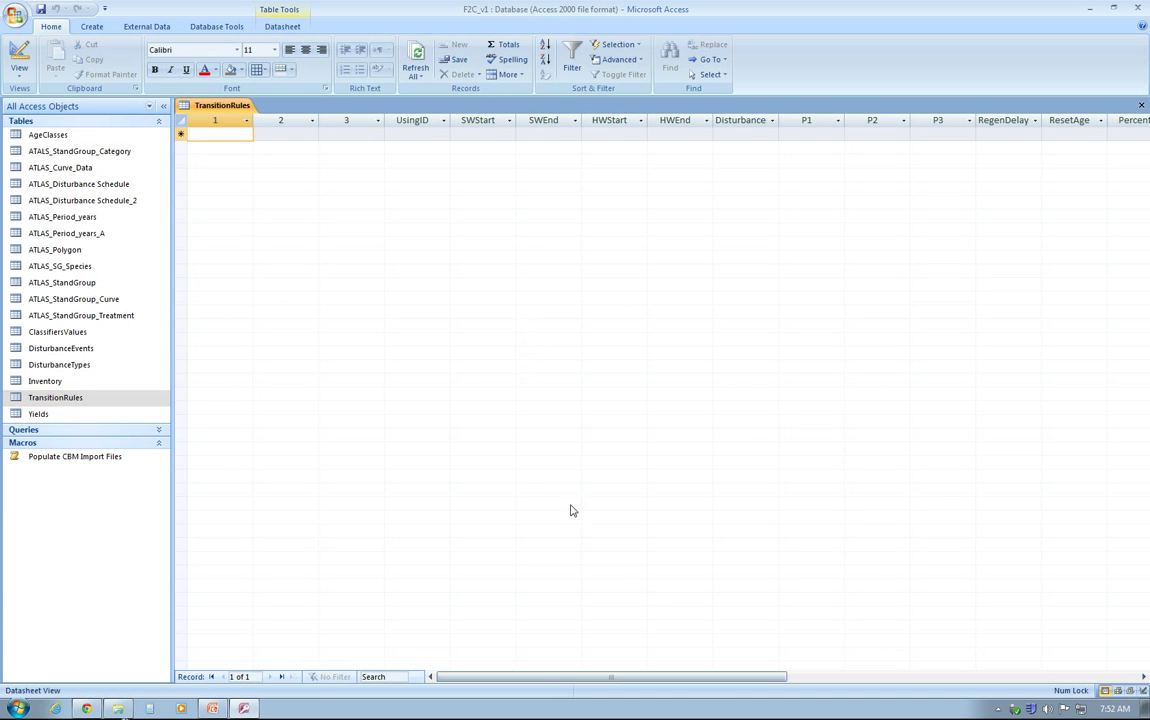
pyautogui.moveTo(685, 678); pyautogui.dragTo(611, 677)
pyautogui.click(1142, 106)
# Examine the Yields table's classifier, Species and volume columns starting from Vol0, and close the table
pyautogui.doubleClick(105, 414)
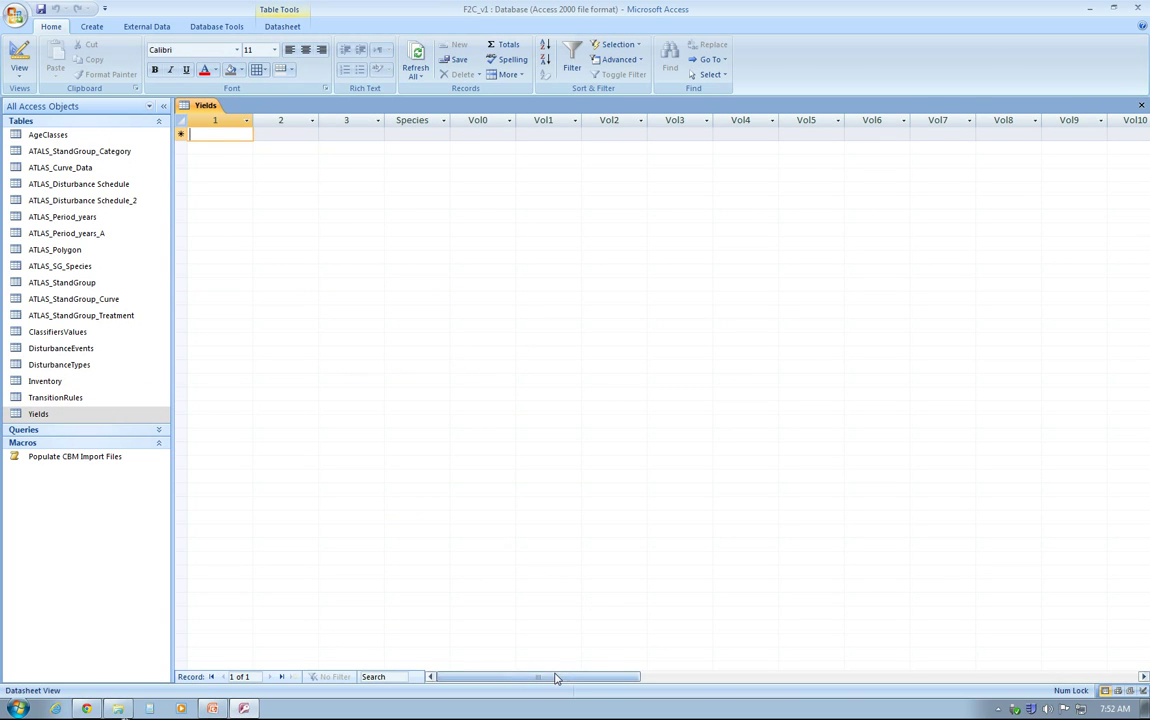
pyautogui.moveTo(554, 678)
pyautogui.mouseDown()
pyautogui.moveTo(911, 681)
pyautogui.moveTo(552, 680)
pyautogui.mouseUp()
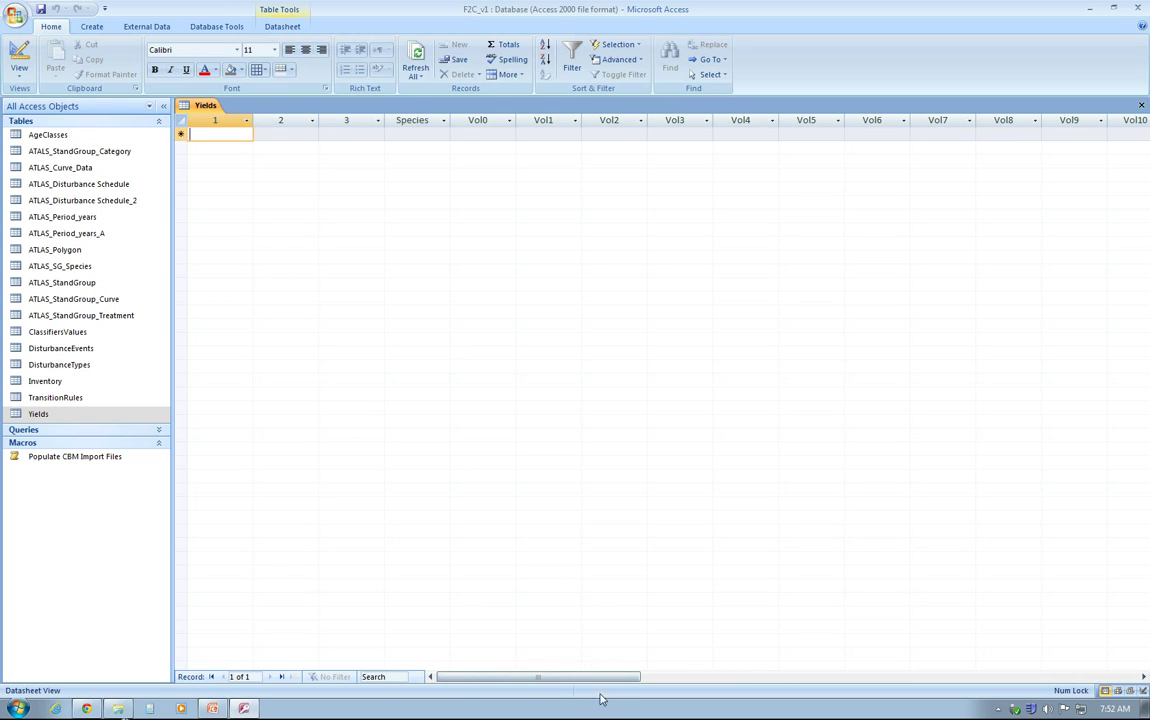
pyautogui.moveTo(555, 679); pyautogui.dragTo(506, 680)
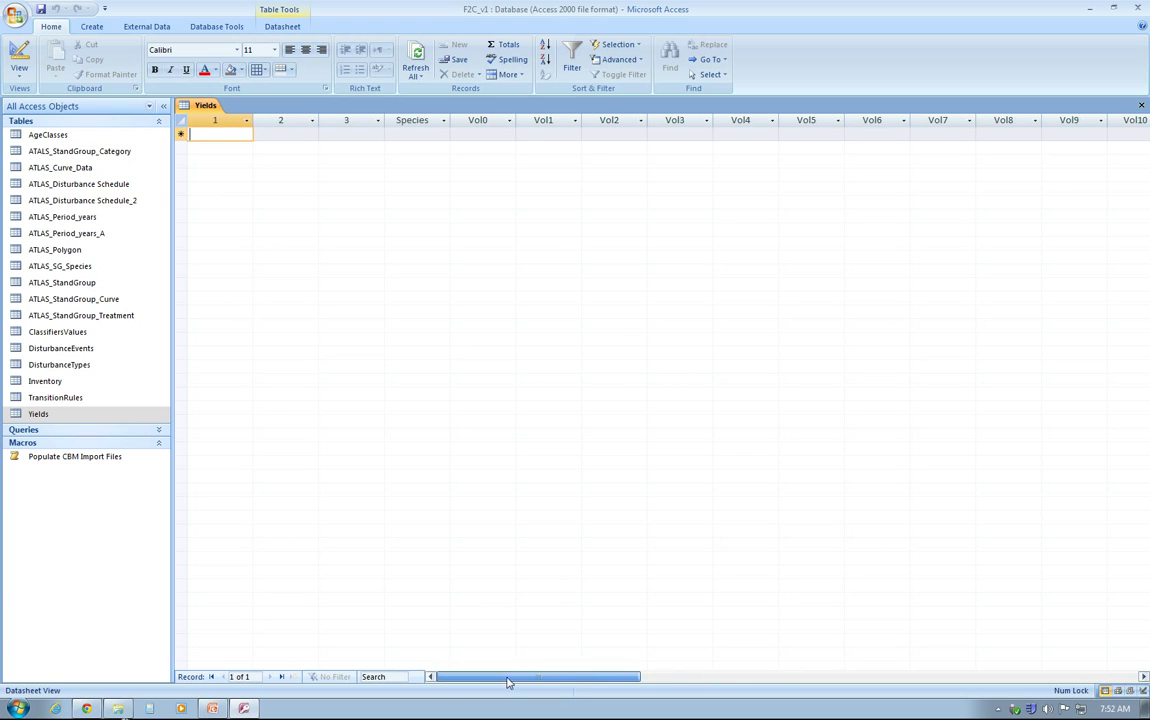
pyautogui.click(1141, 105)
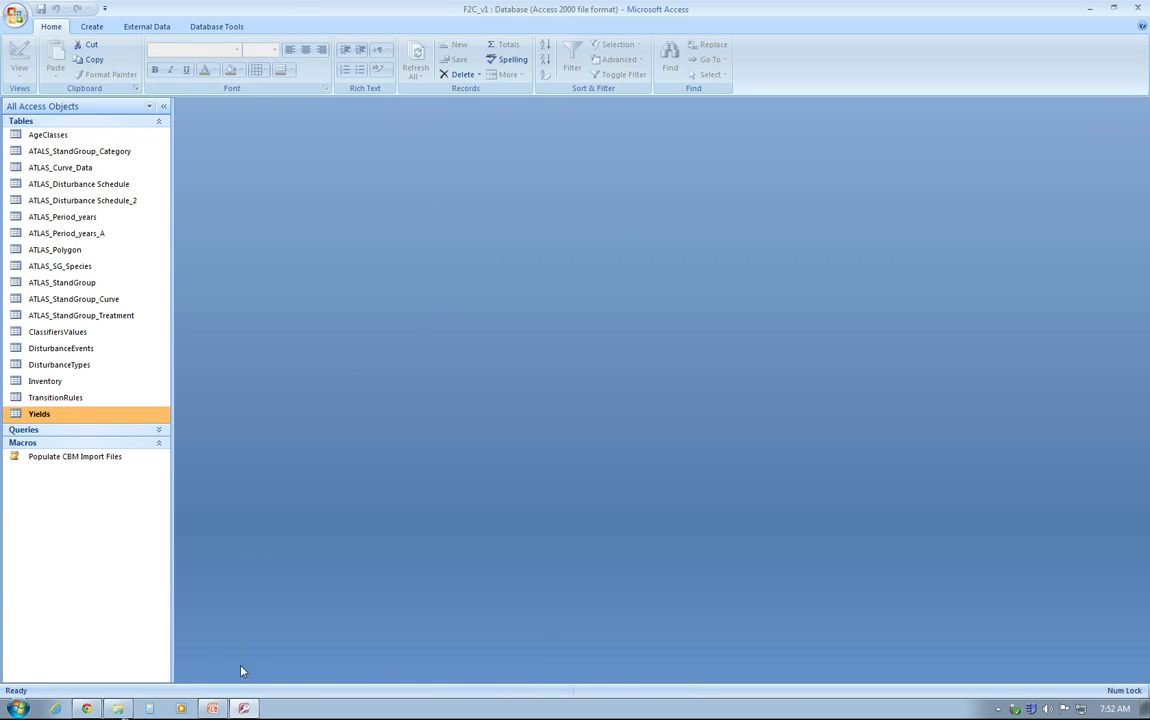
# Switch to the F2C_pres.pptx presentation in PowerPoint and display slide 4, Step by Step Example, with the table import order
pyautogui.click(215, 709)
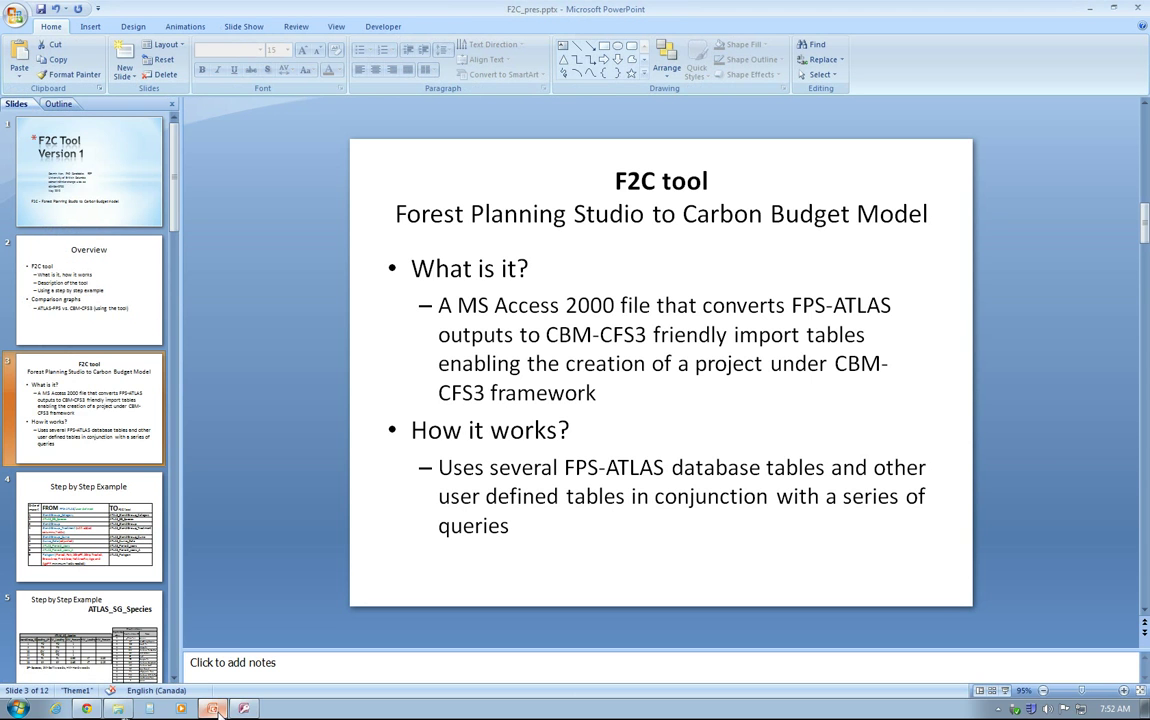
pyautogui.click(150, 486)
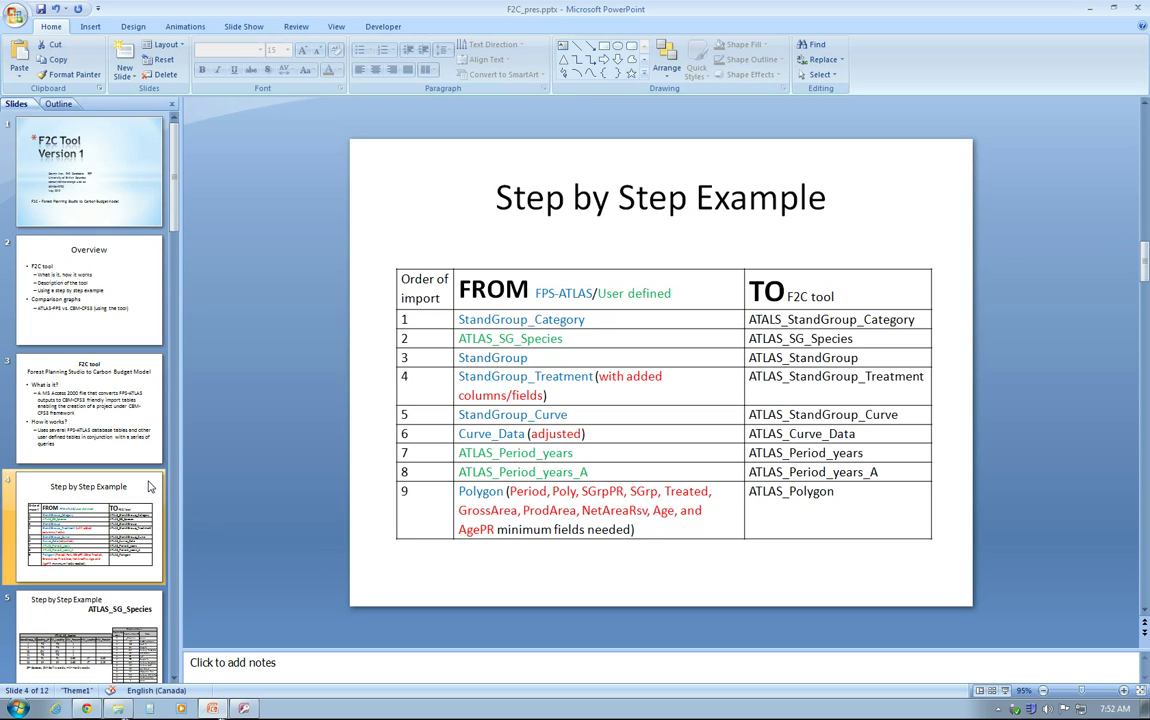